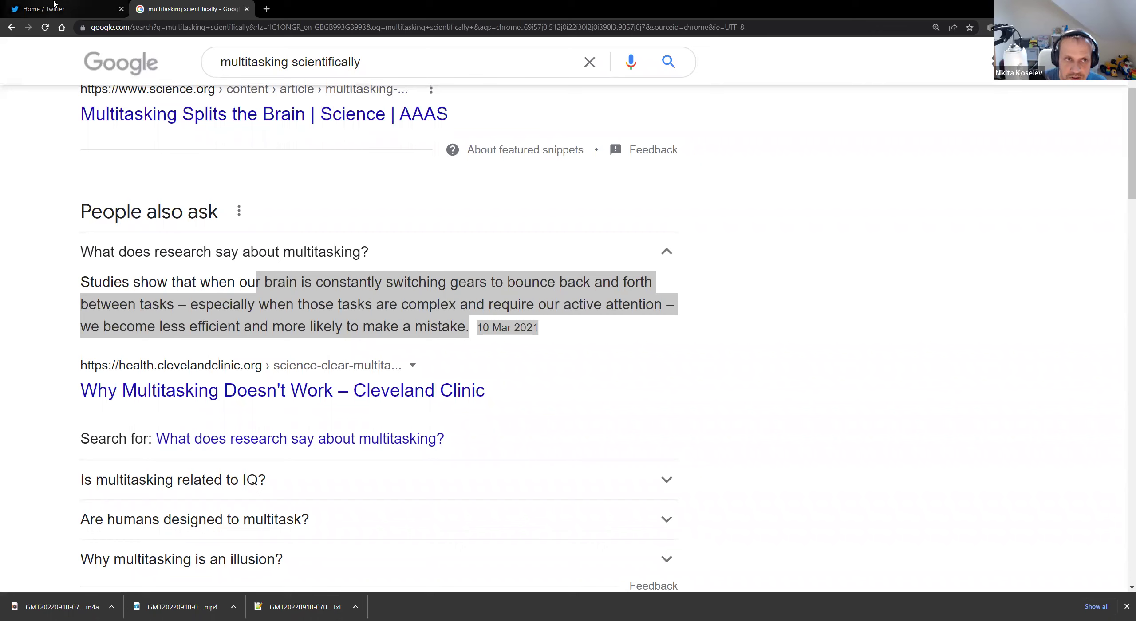
Switch from the Google multitasking results to the Twitter home page
key(ctrl+shift+Tab)
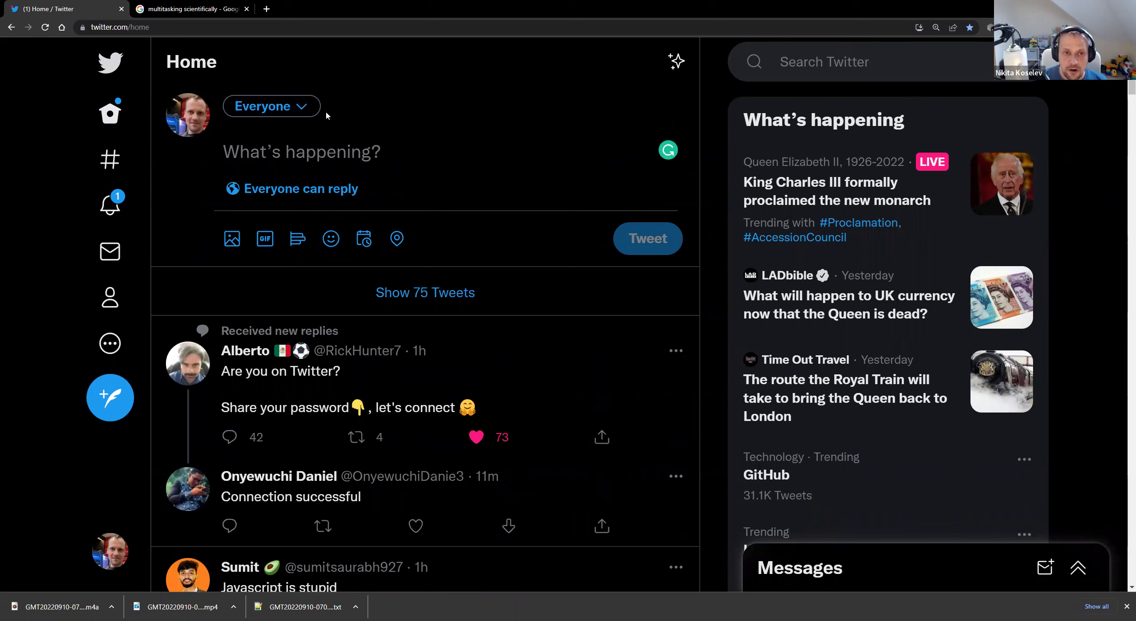
Replace an abandoned first draft with 'Multitasking takes a lot of energy. Doing 2 tasks at once…30-40% longer.'
text(How can you )
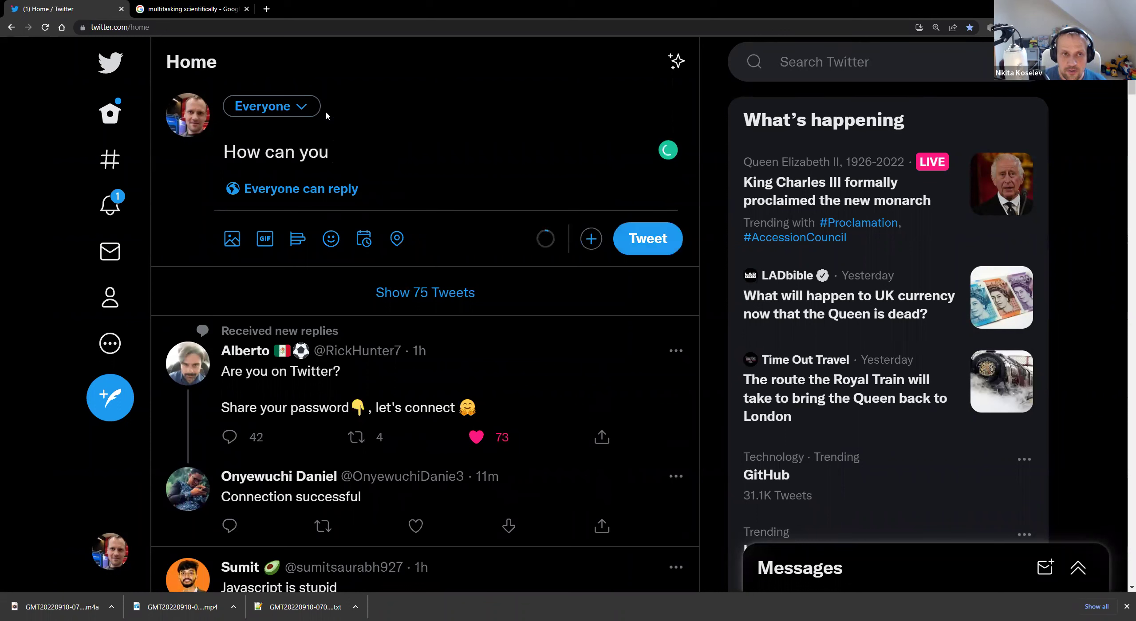
text(multitask)
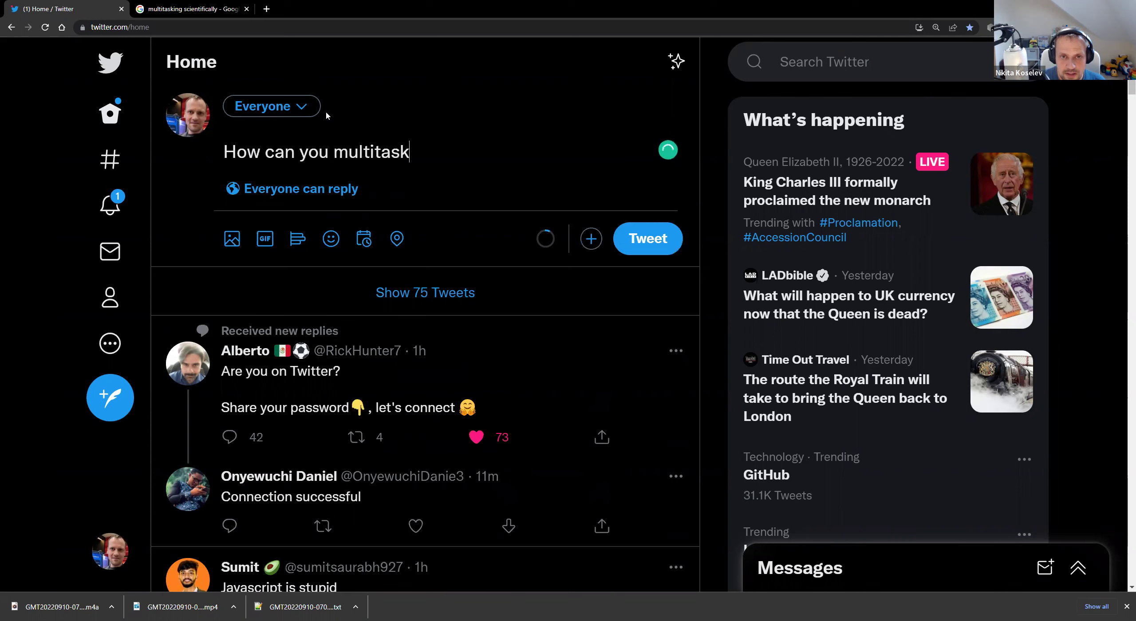
text( a twe)
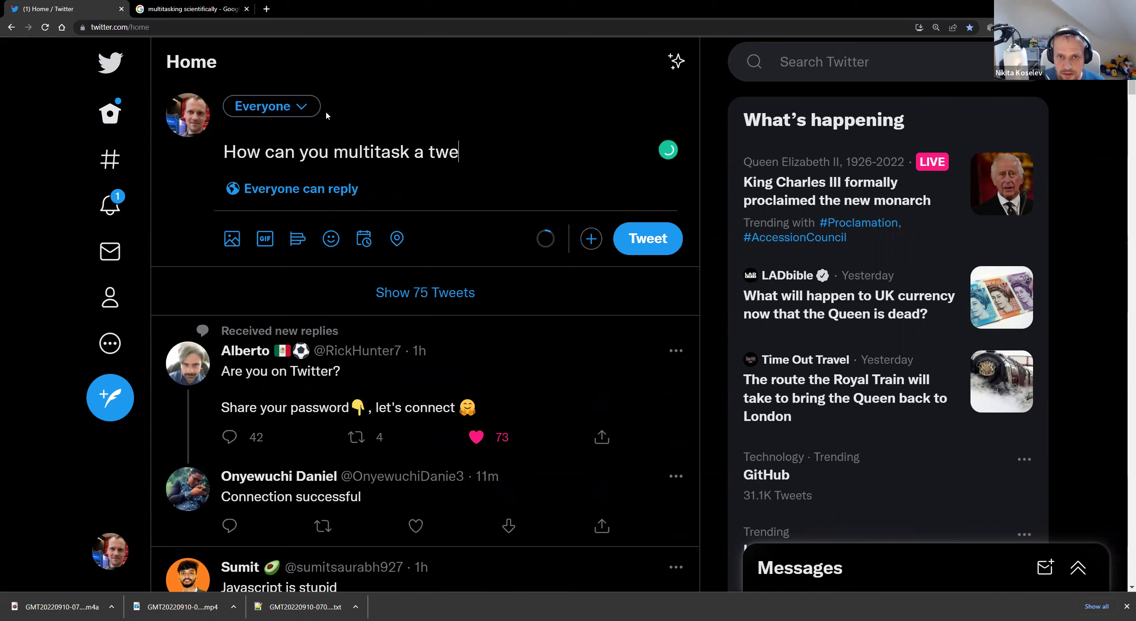
key(ctrl+a)
key(BackSpace)
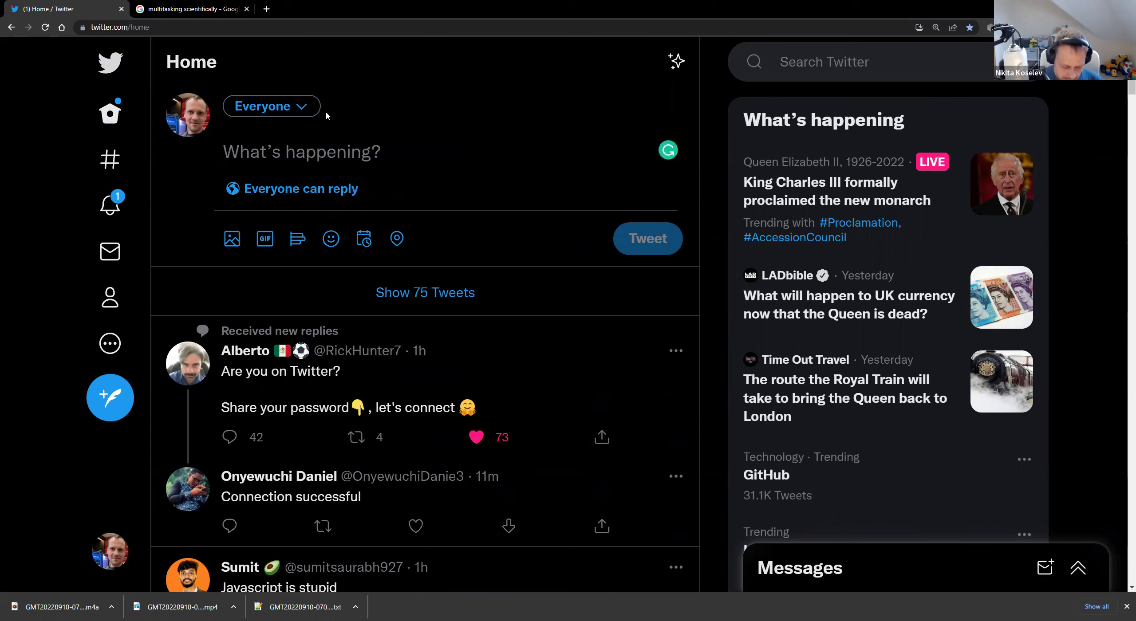
text(Multitask)
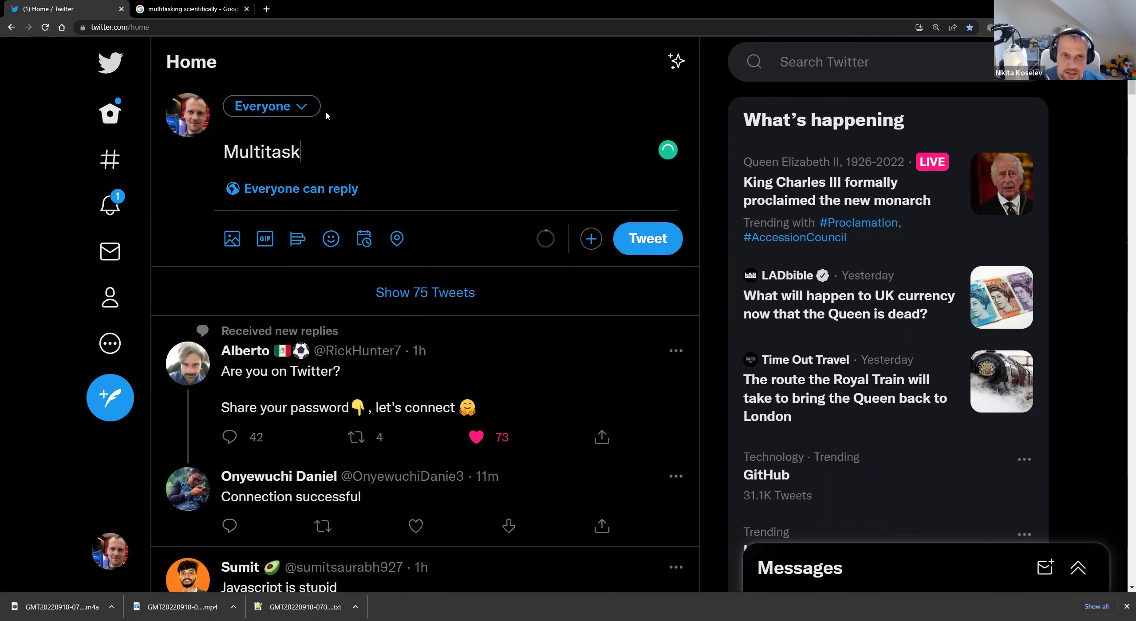
text(ing take)
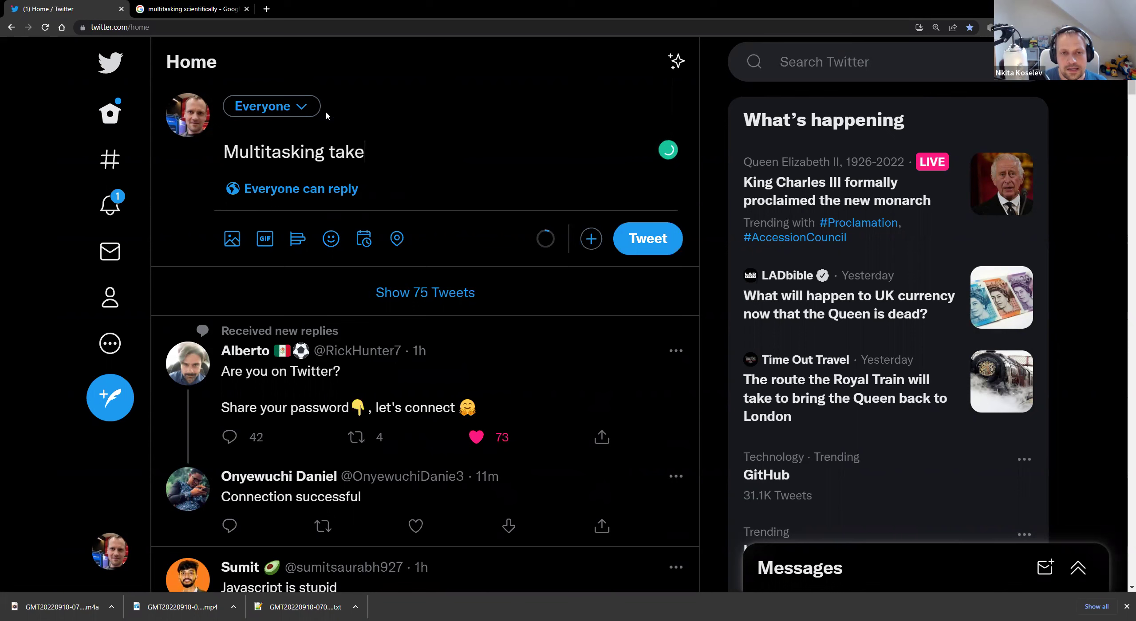
text(s a lot of ener)
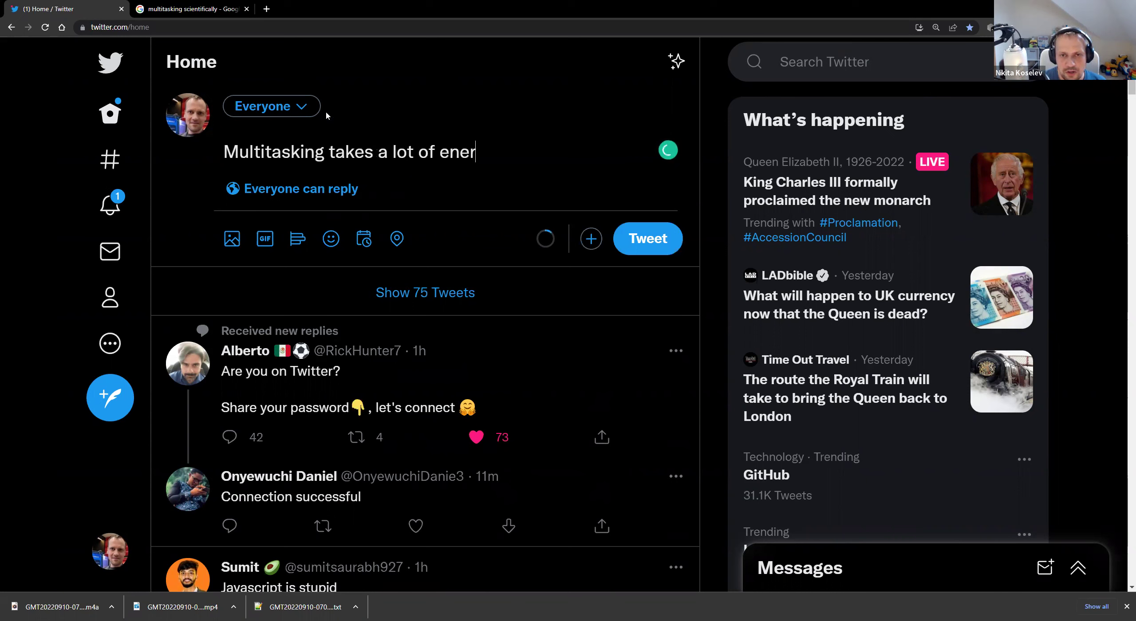
text(gy. )
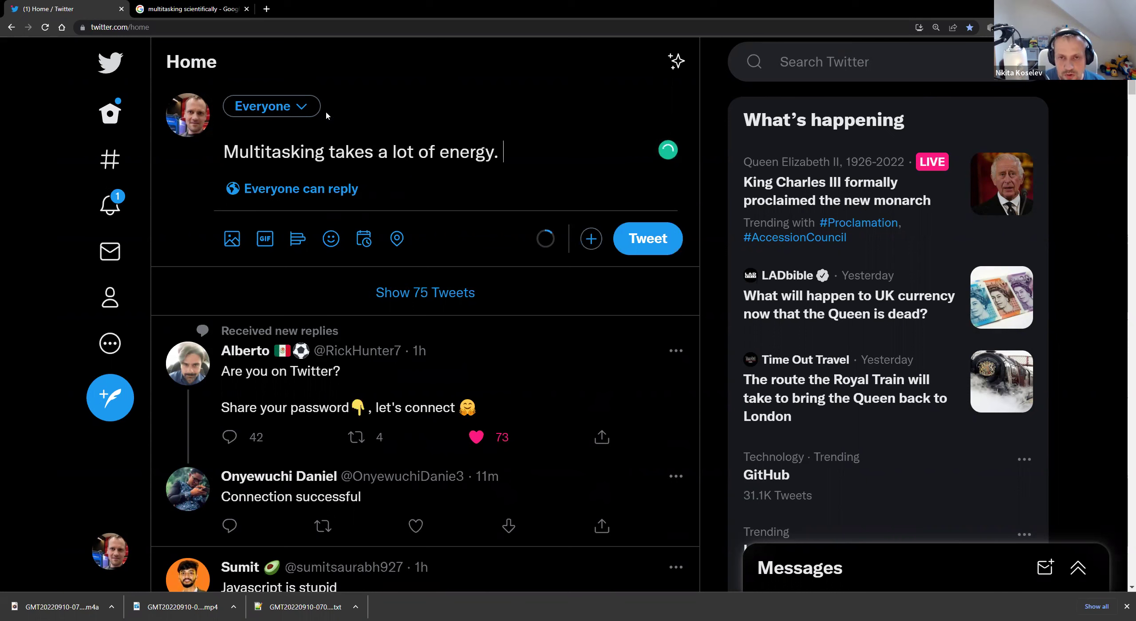
text(Doing 2 tasks )
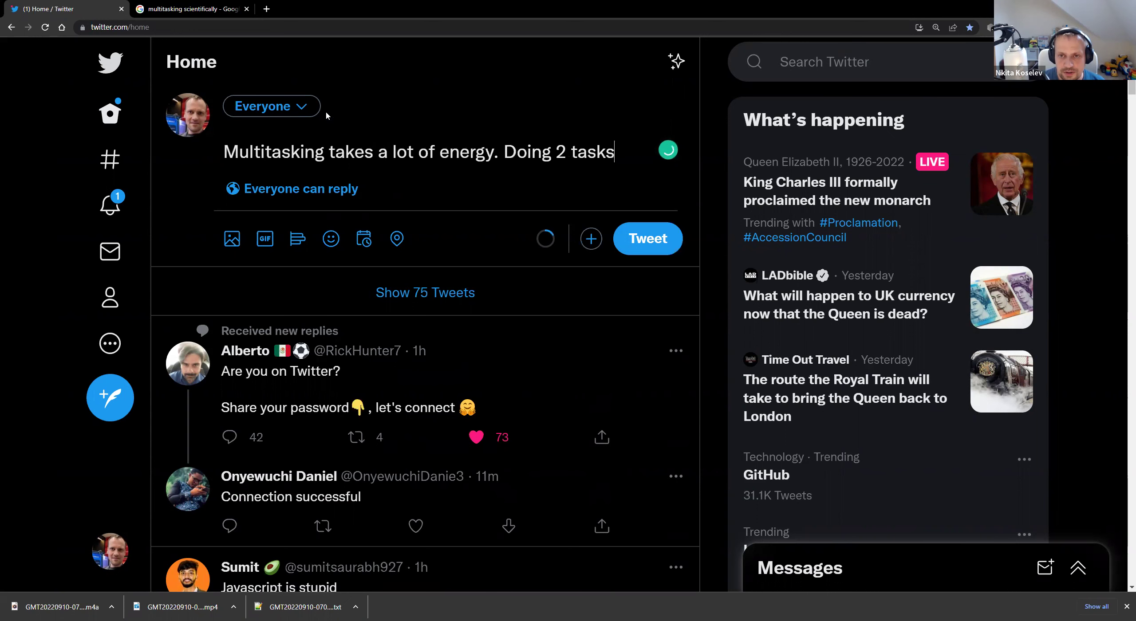
text(at once)
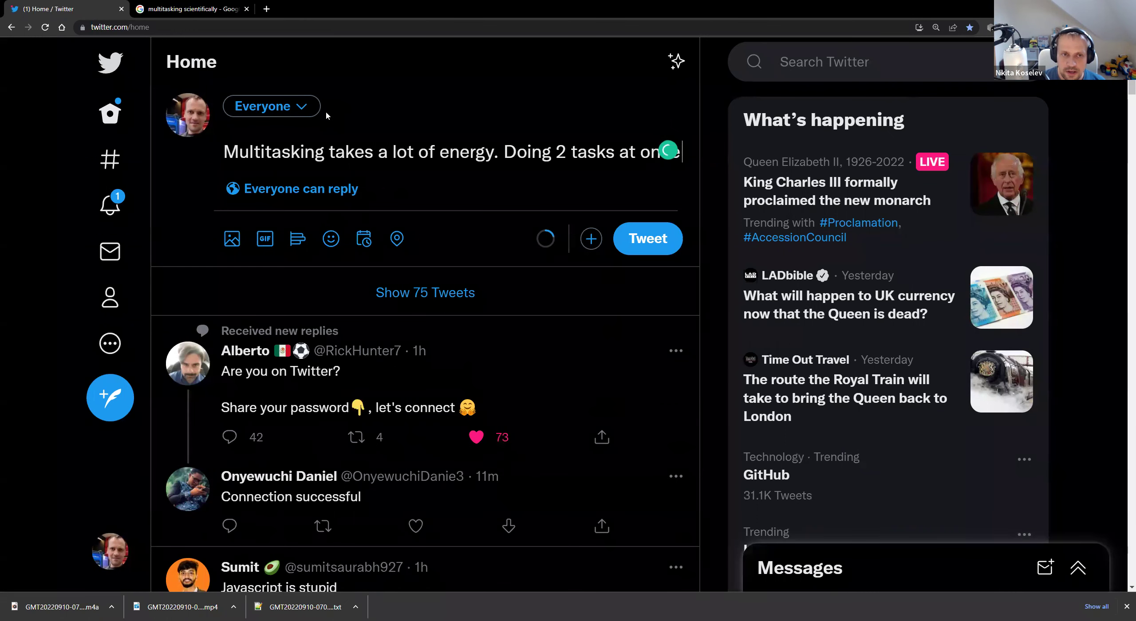
text( can take you up to )
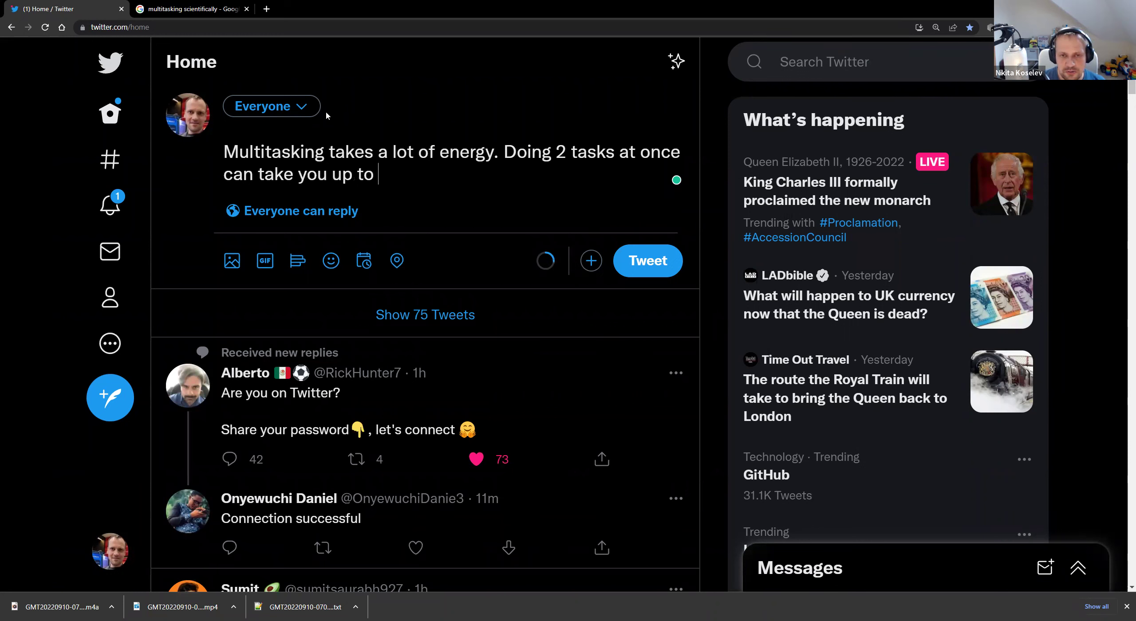
text(30-40% )
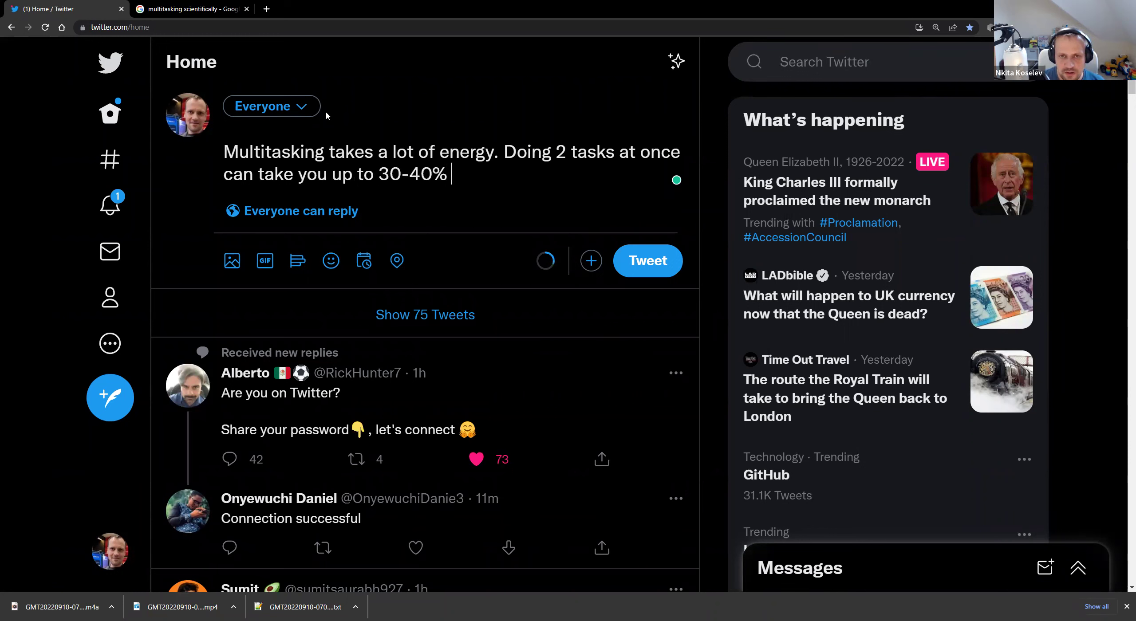
text(longer)
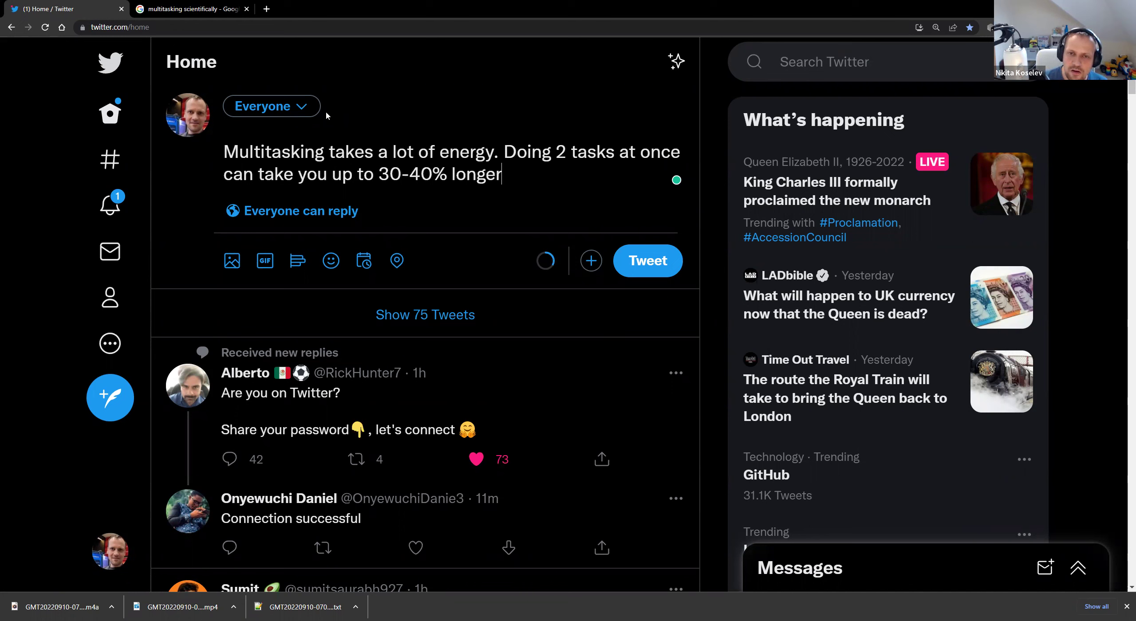
text( .)
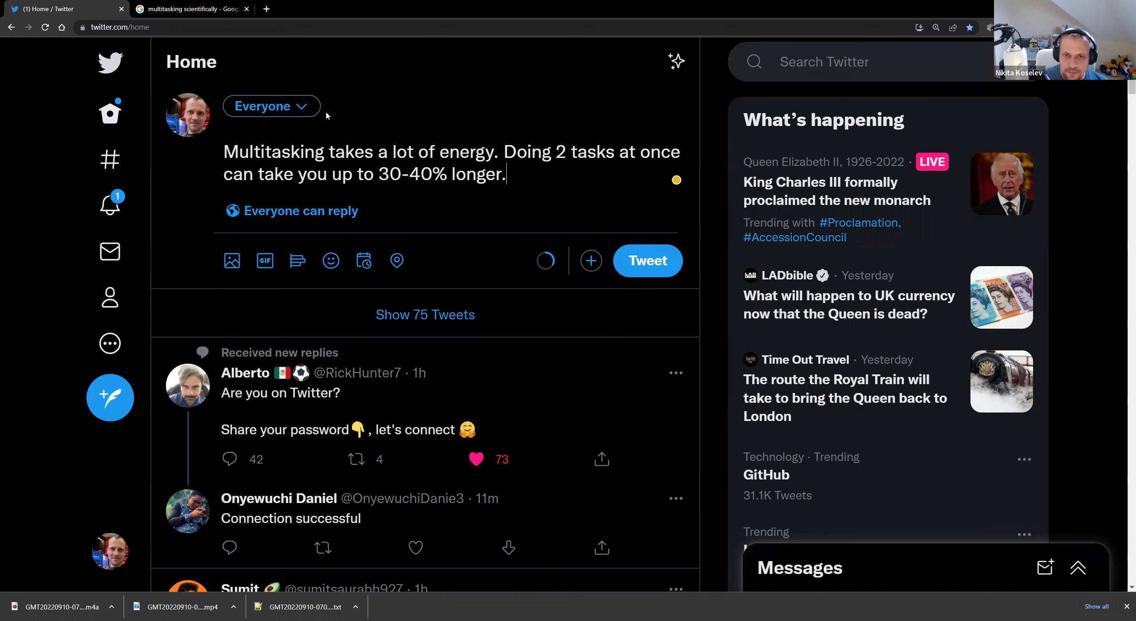
Add a second paragraph: 'However, some tasks have to be done periodically… every 4 hours or so. How can we achieve it?'
key(Return)
key(Return)
text(However some tasks have to be done periodically. For example,)
mouse_move(291, 230)
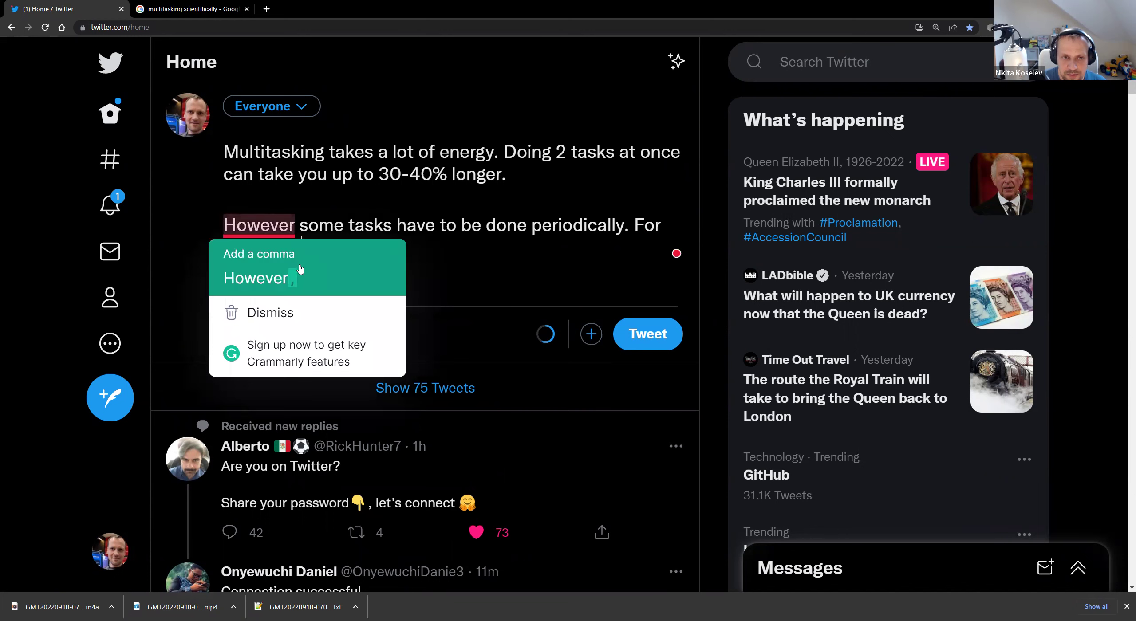
click(258, 278)
click(333, 258)
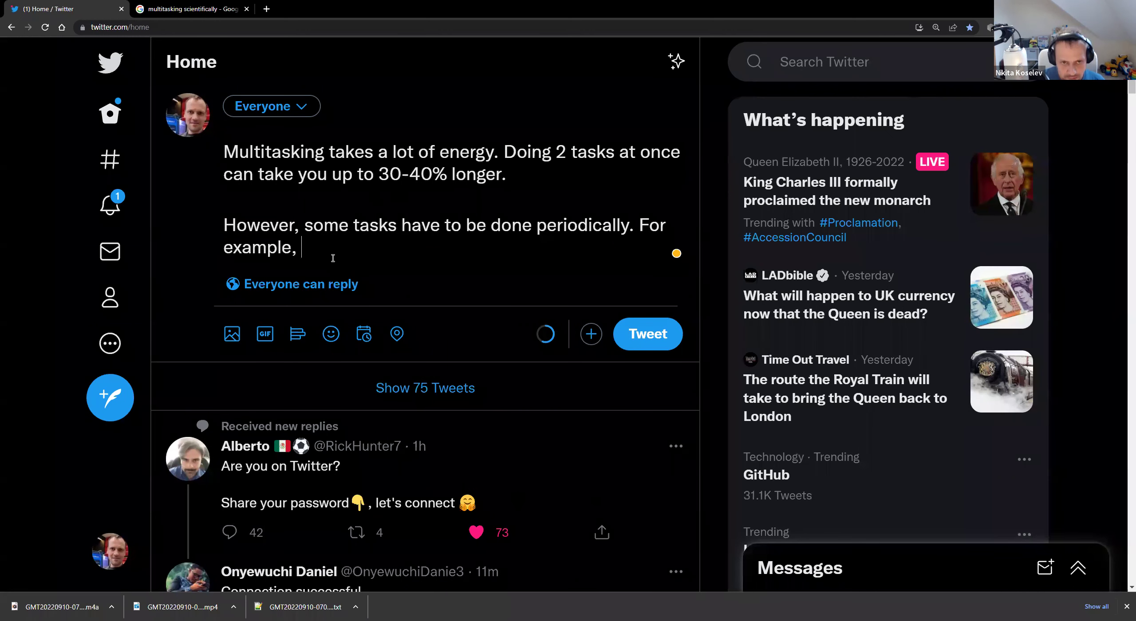
text(Tweets have t o)
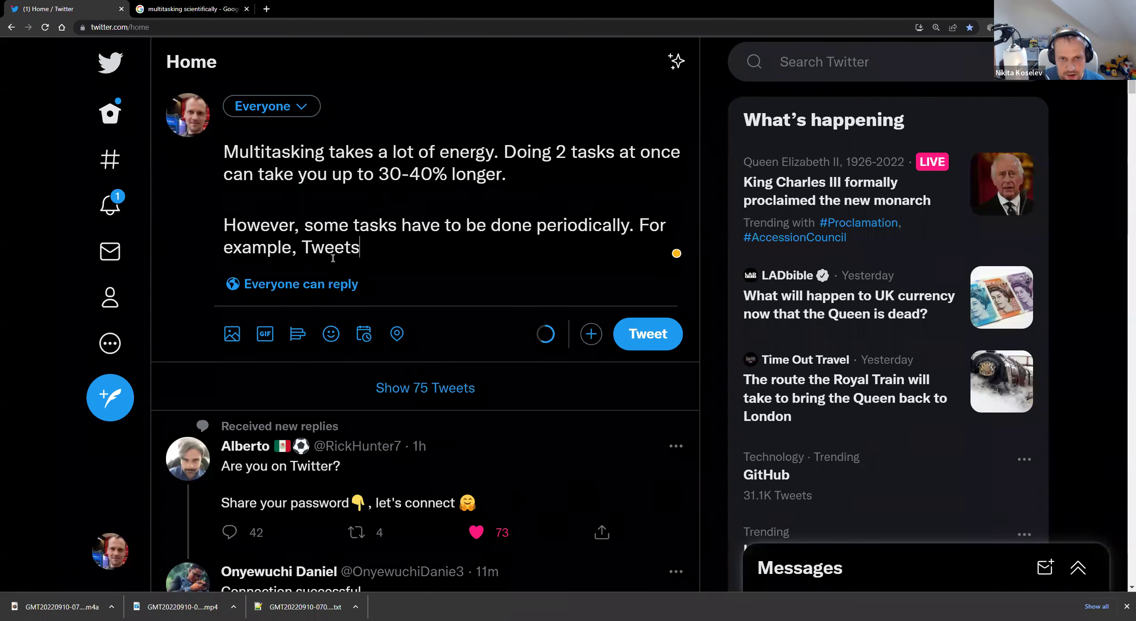
key(BackSpace)
key(BackSpace)
key(BackSpace)
key(BackSpace)
key(BackSpace)
key(BackSpace)
key(BackSpace)
key(BackSpace)
text(might need to be)
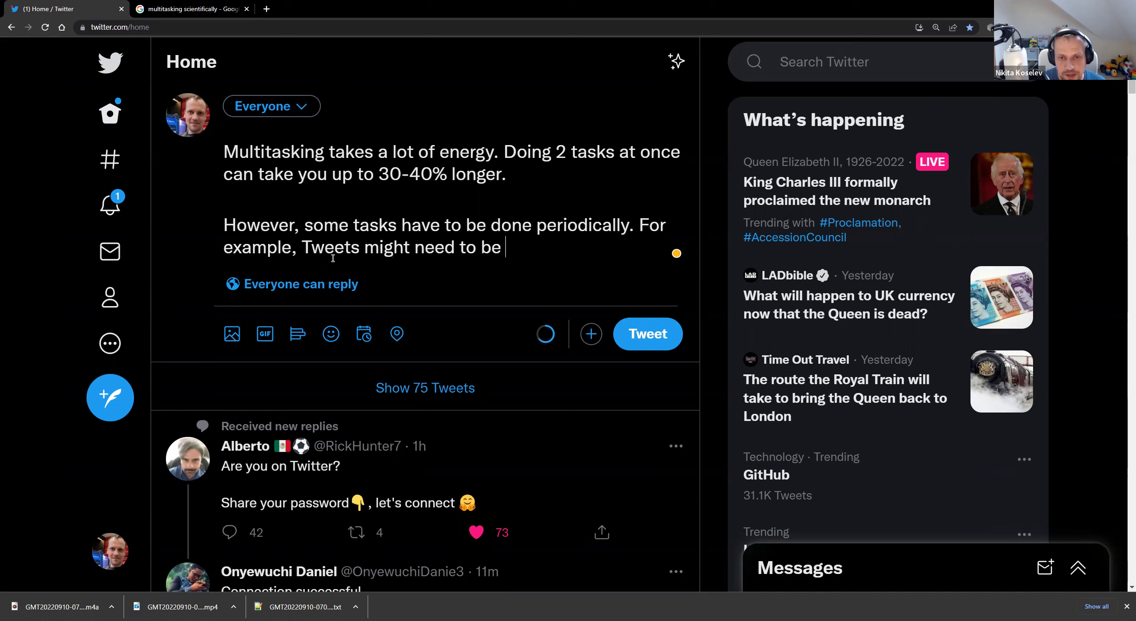
text(done every )
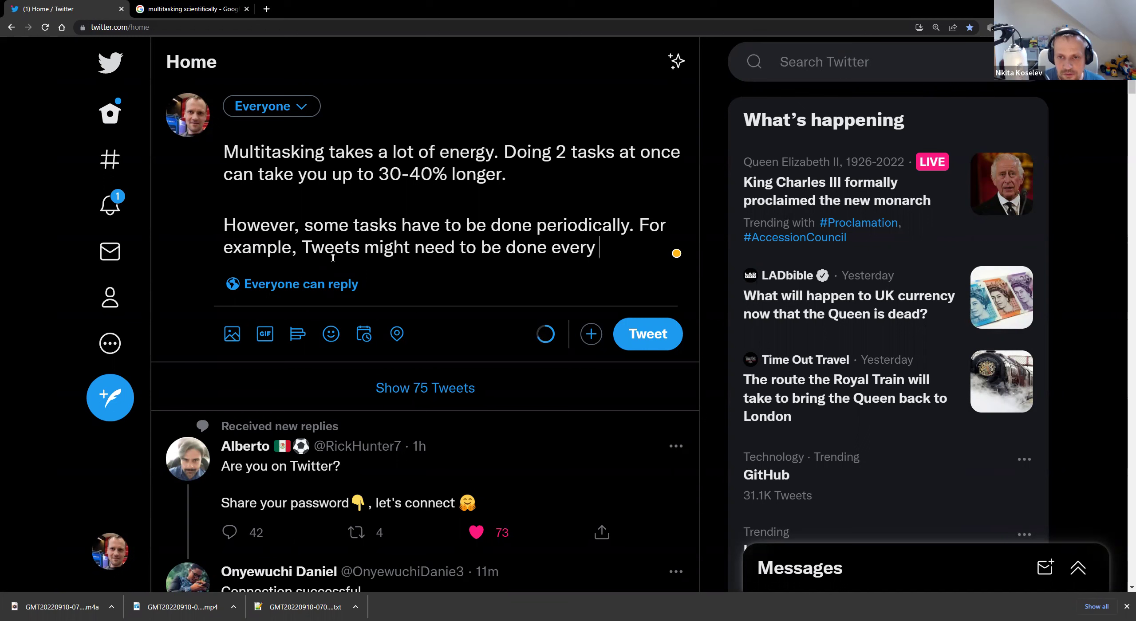
text(4 hours or)
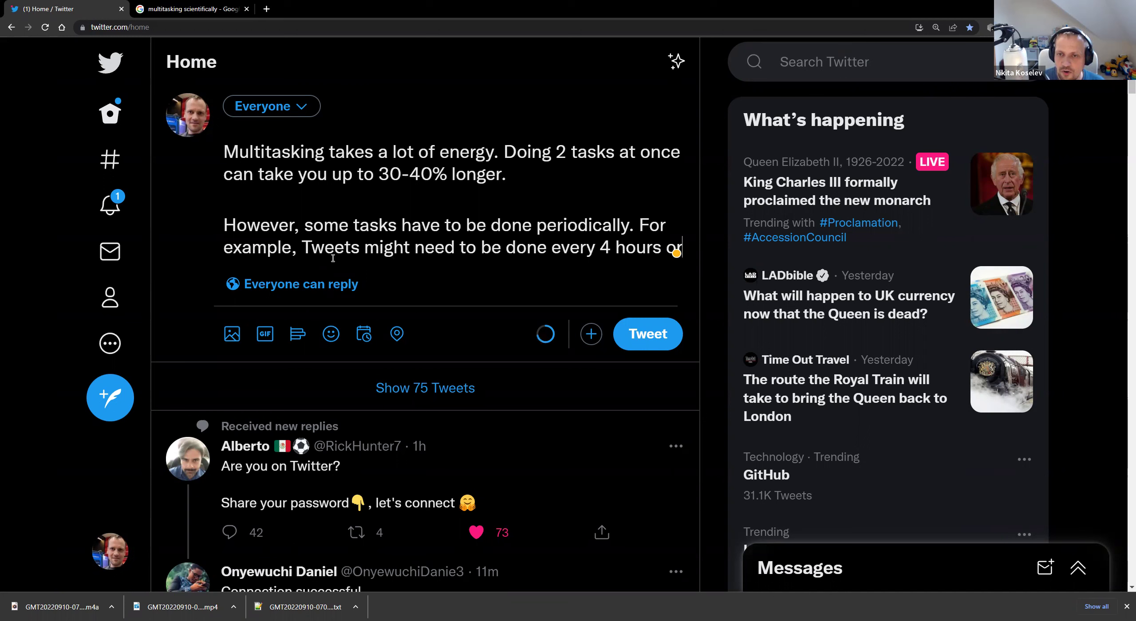
text( so. How)
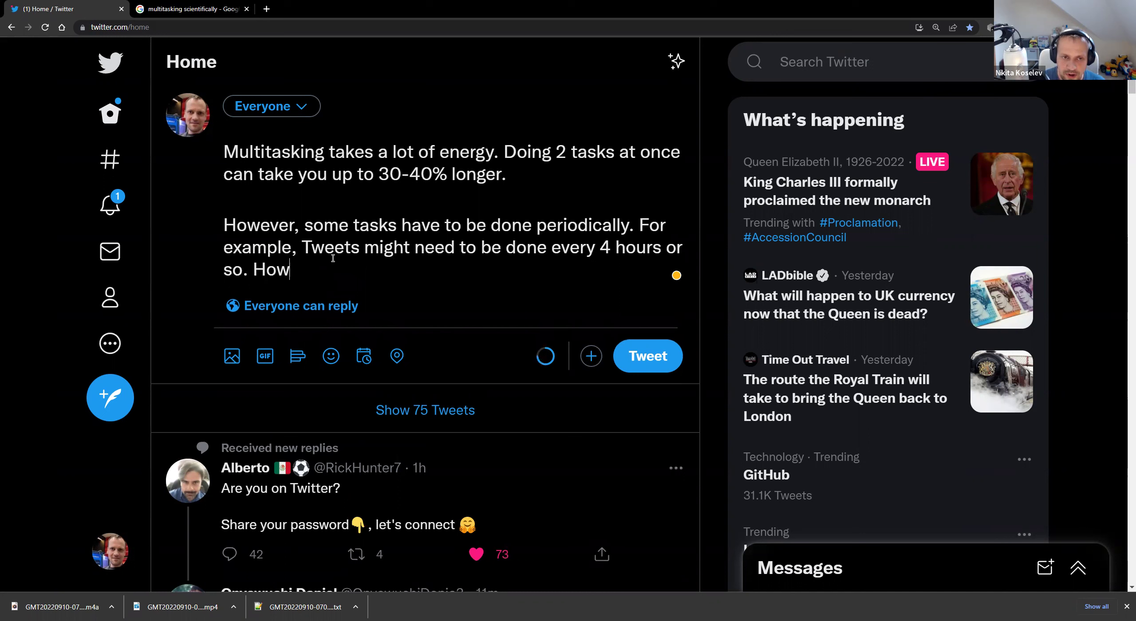
text( can we achi)
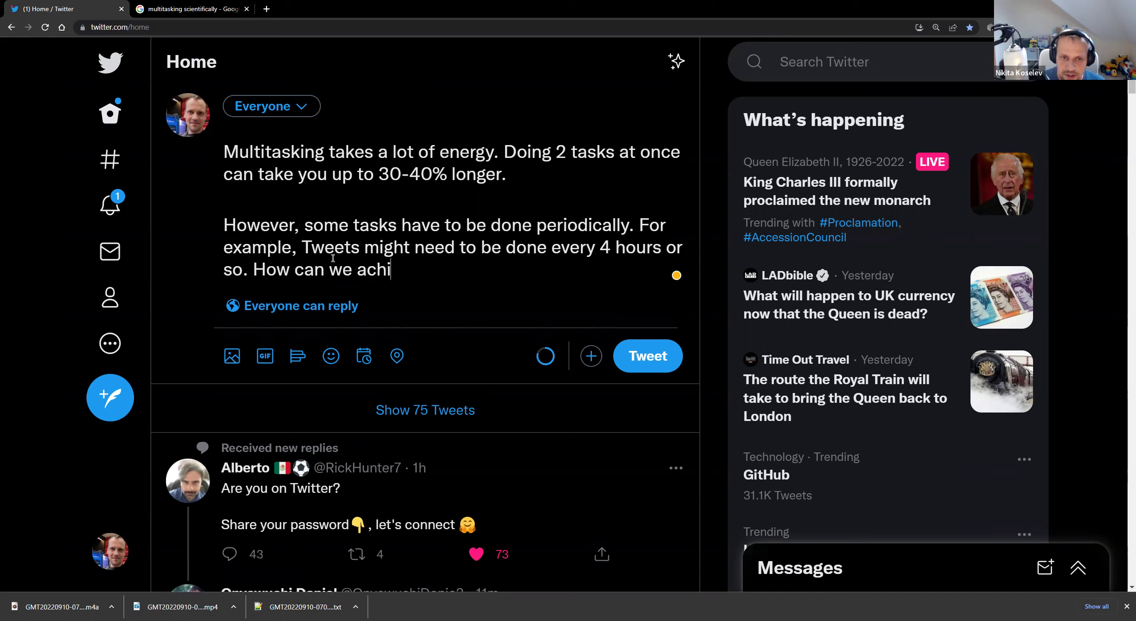
text(eve it?)
Add the third paragraph 'Easy. Schedule your Tweets. HOWTO -> check video.', fixing typos along the way
key(Return)
key(Return)
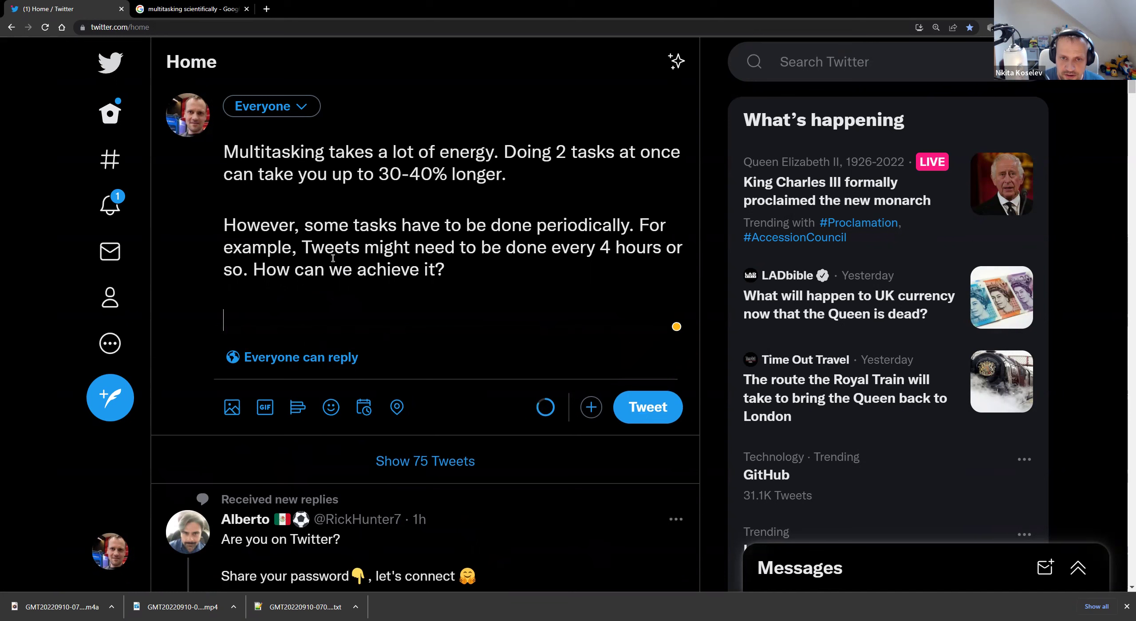
text(Easy. )
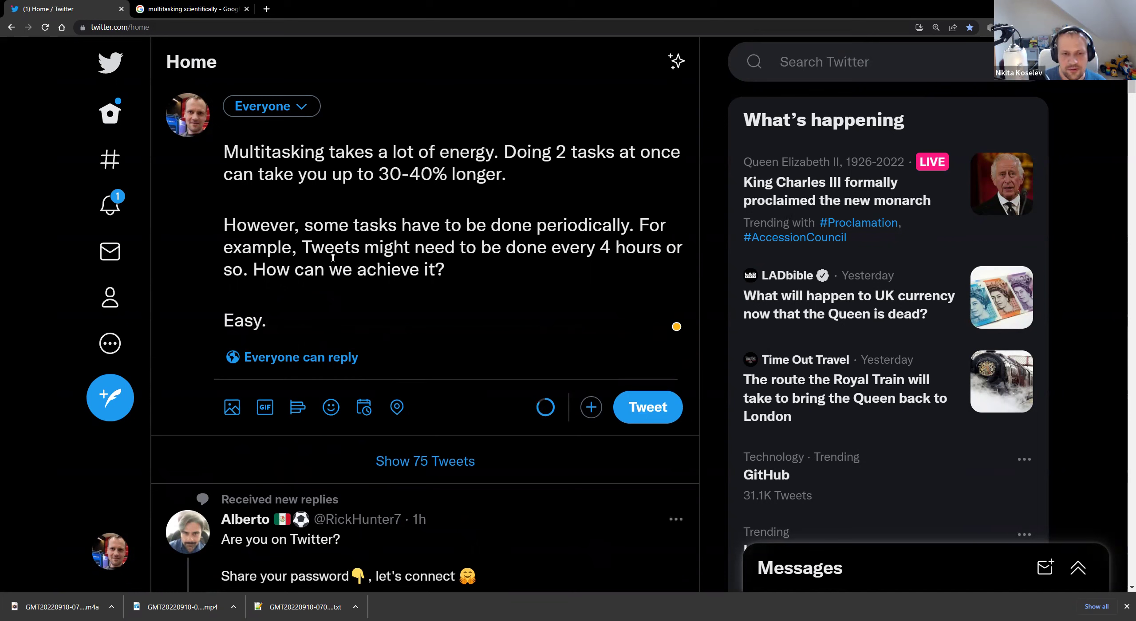
text(Schedule )
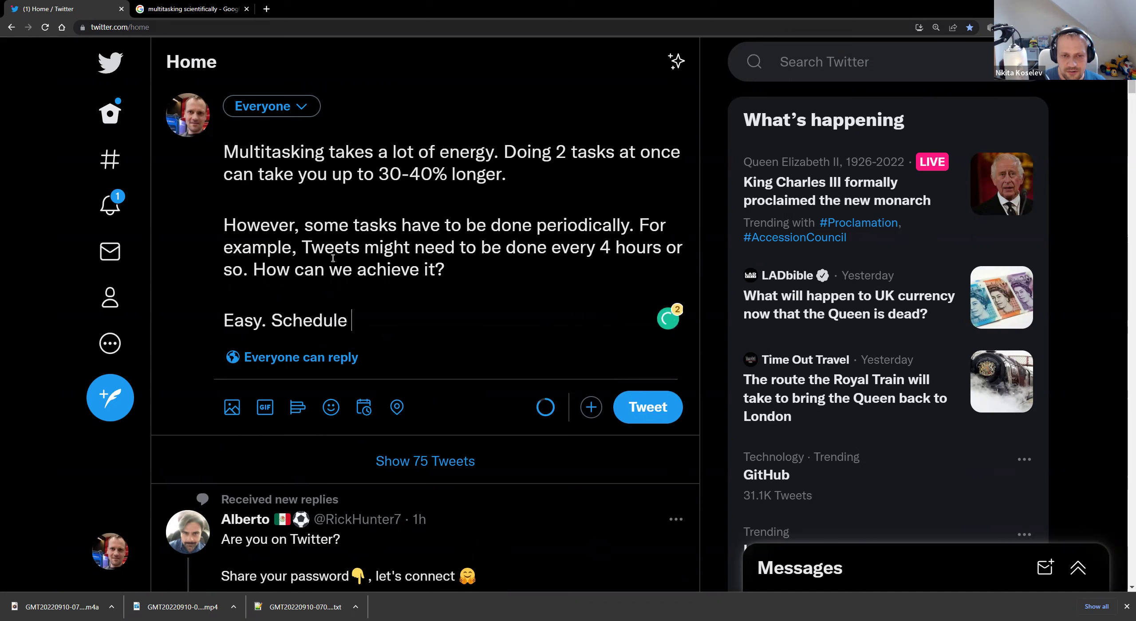
text(your t)
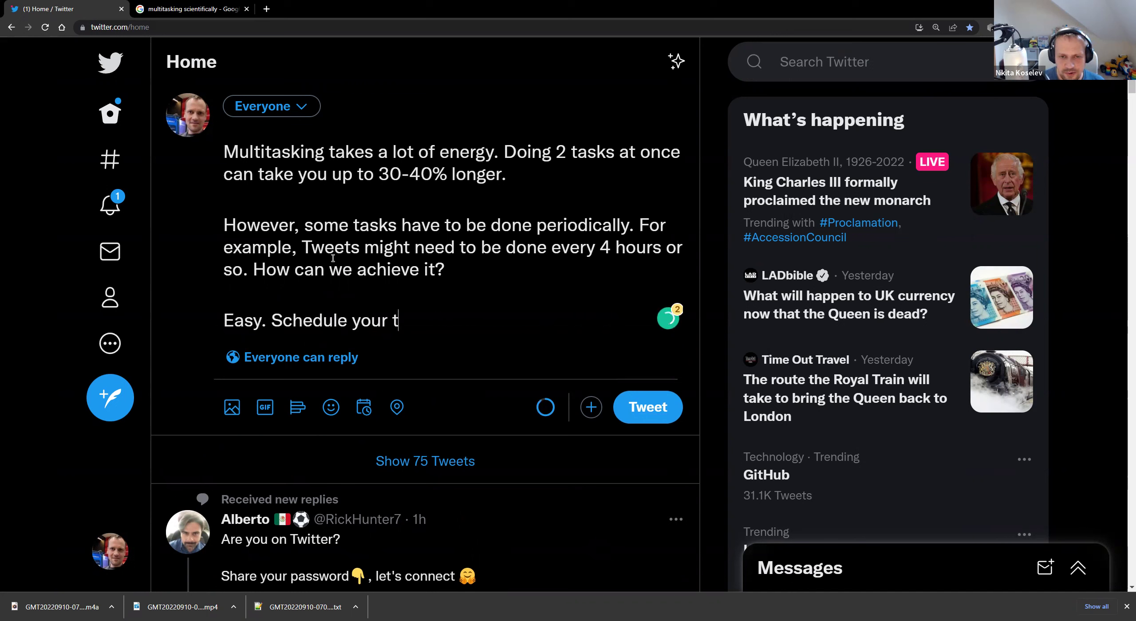
key(BackSpace)
text(Tweets. )
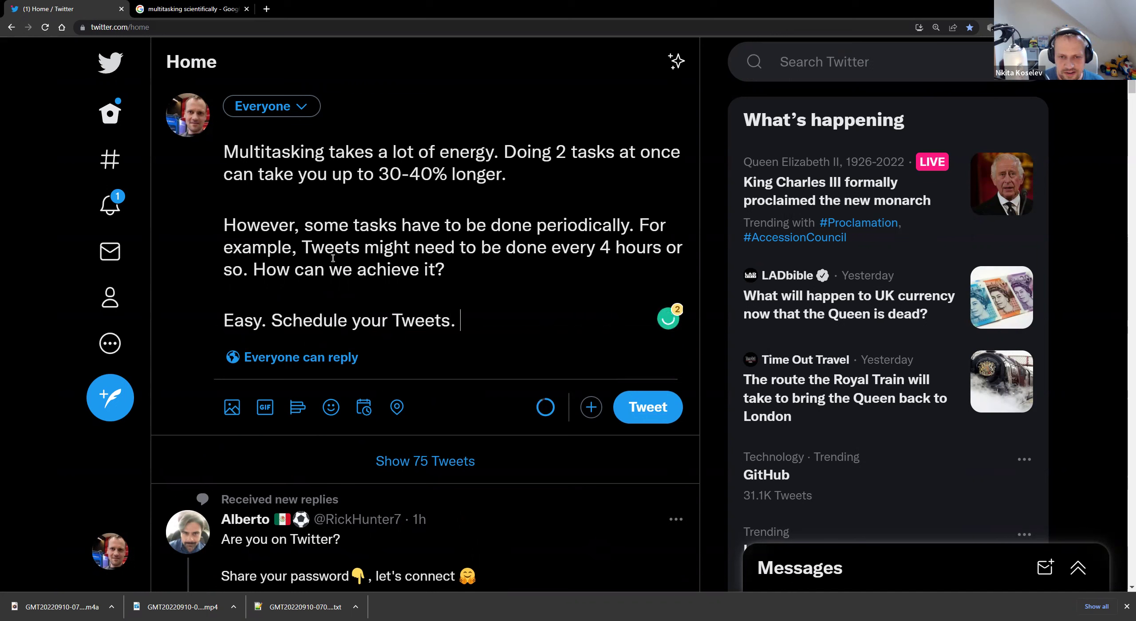
text(Check )
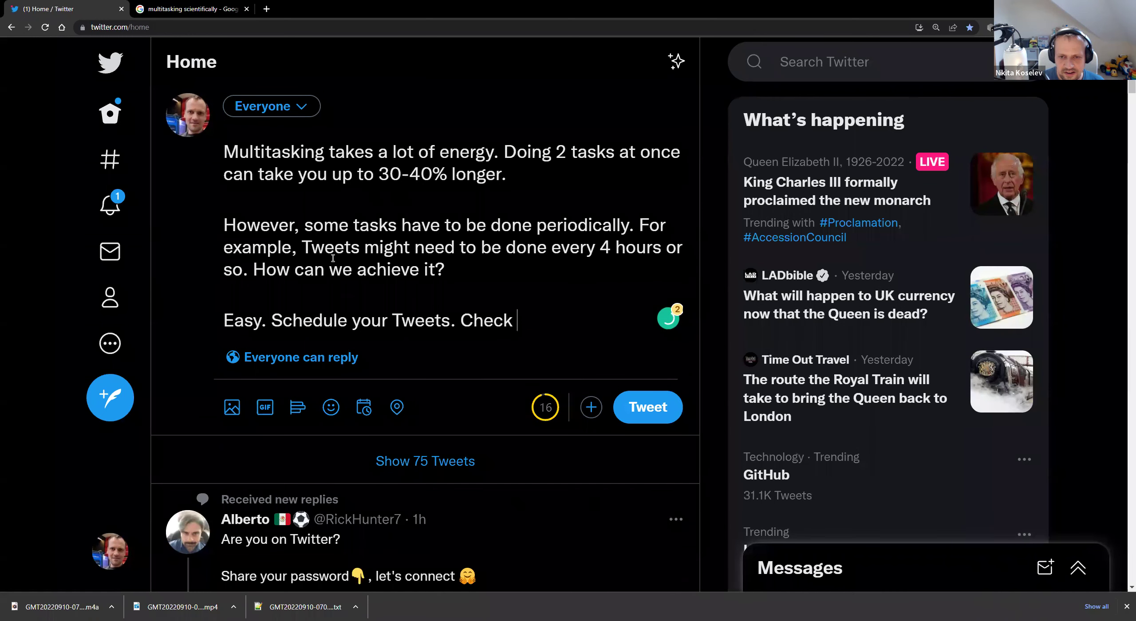
text(the vide)
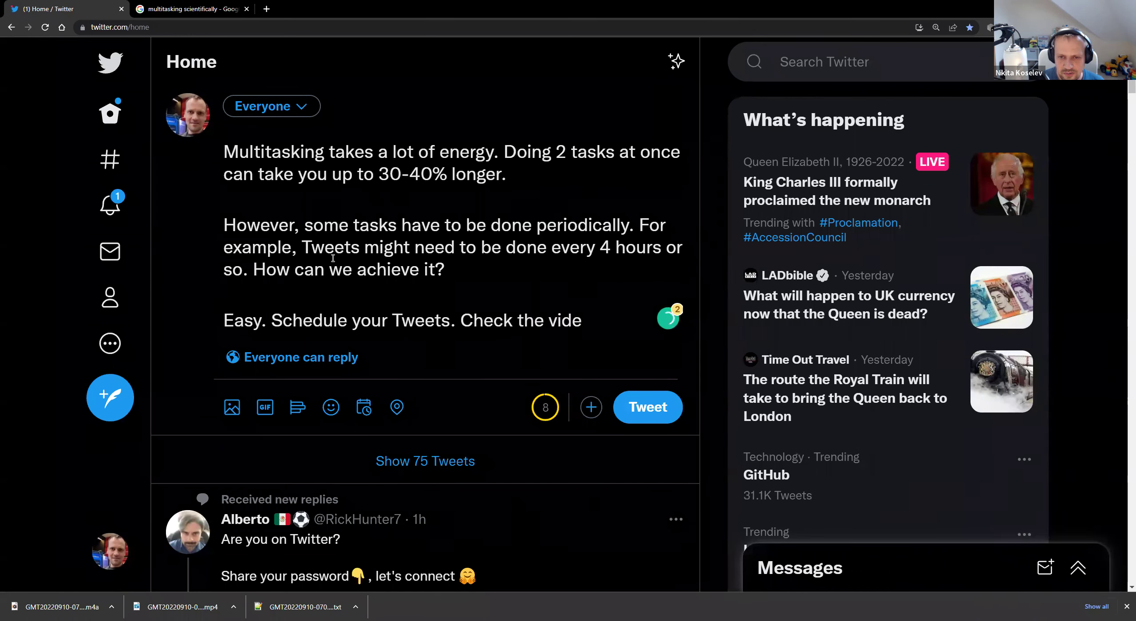
key(ctrl+BackSpace)
key(ctrl+BackSpace)
key(ctrl+BackSpace)
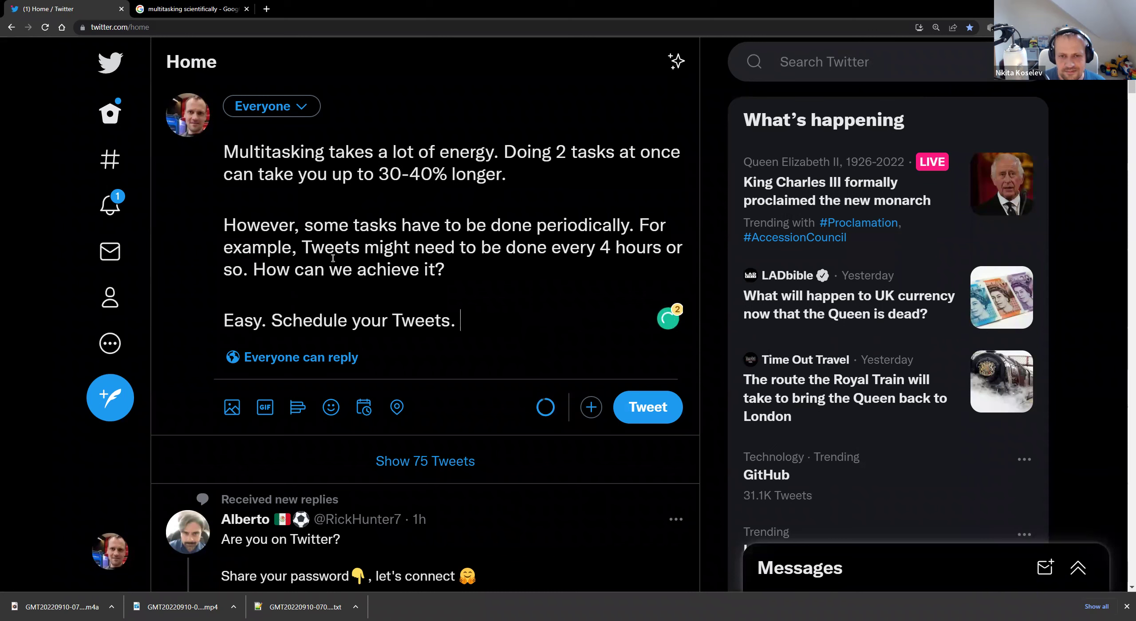
text(()
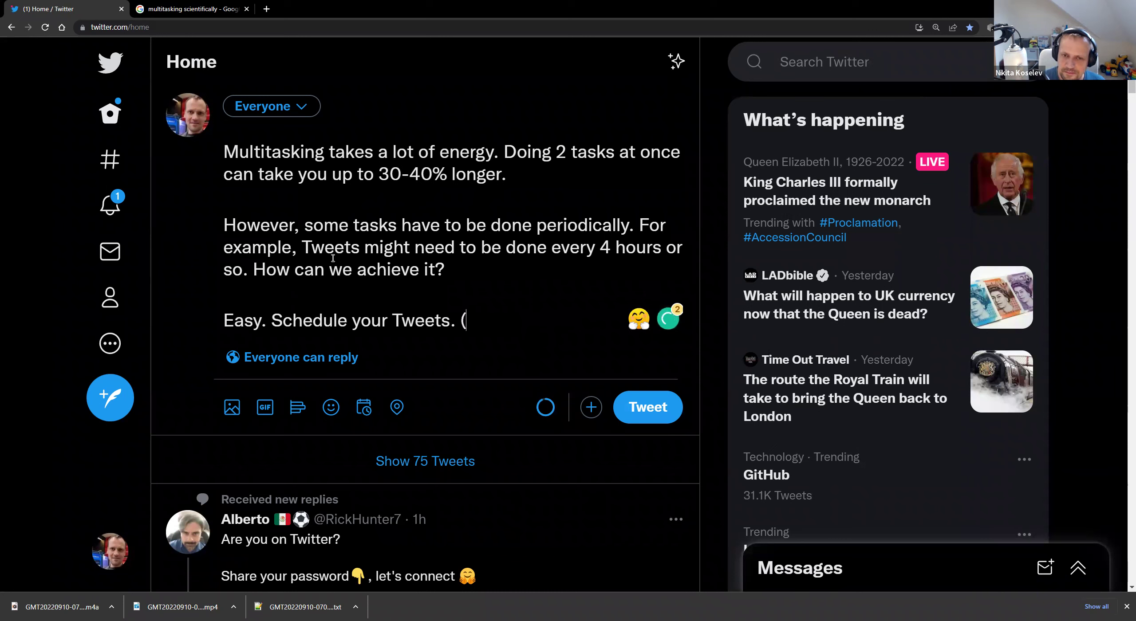
key(BackSpace)
key(BackSpace)
text(HOWTO)
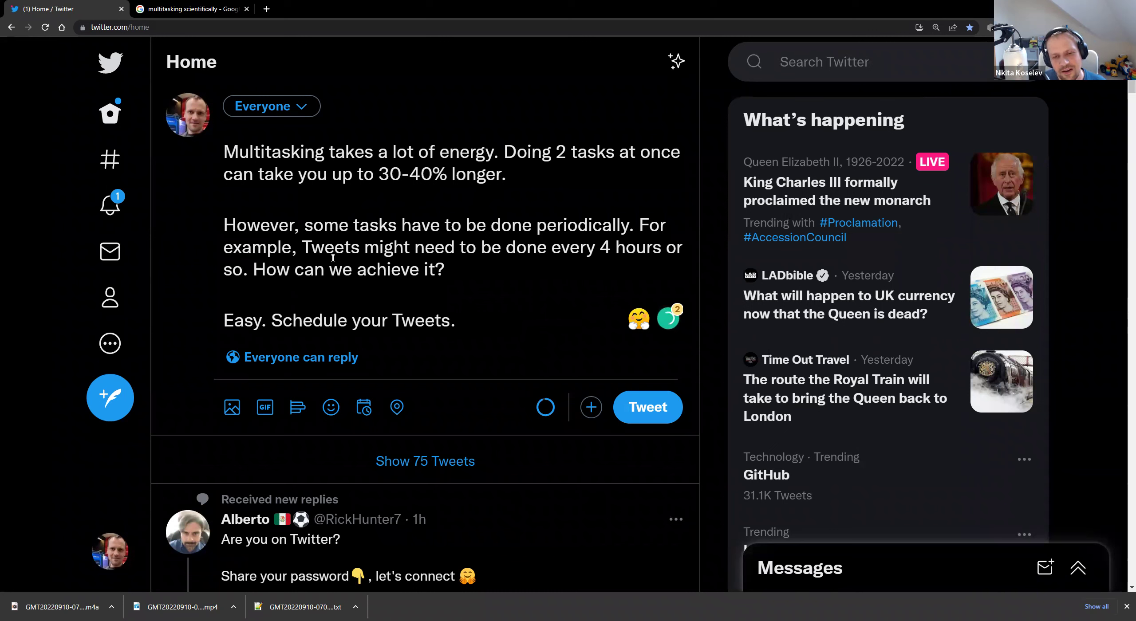
text( -)
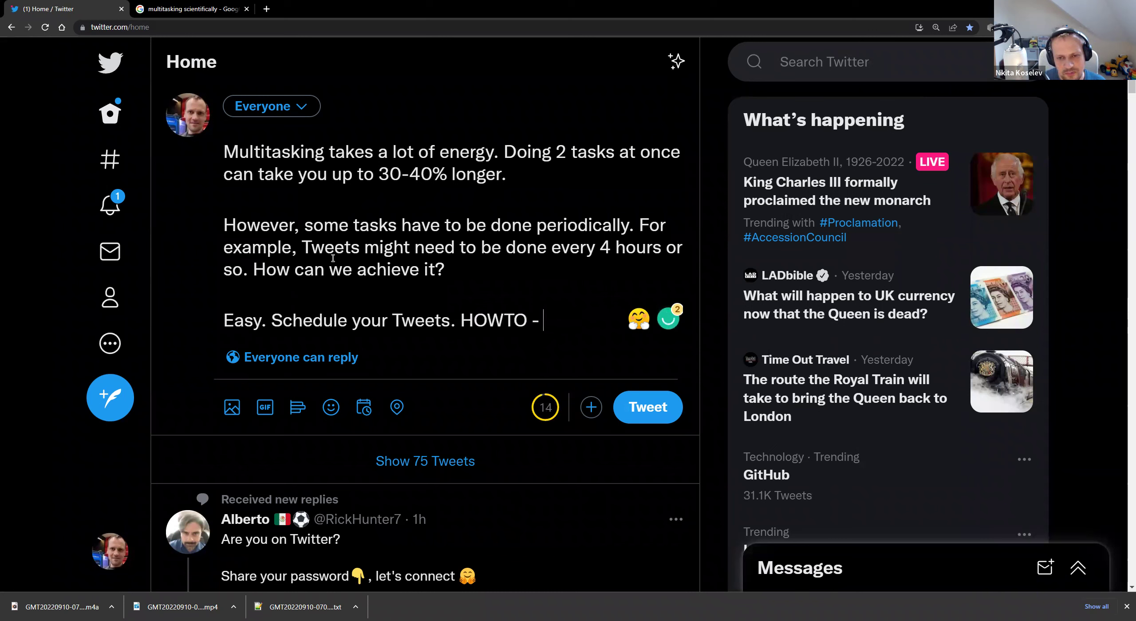
text(> ch)
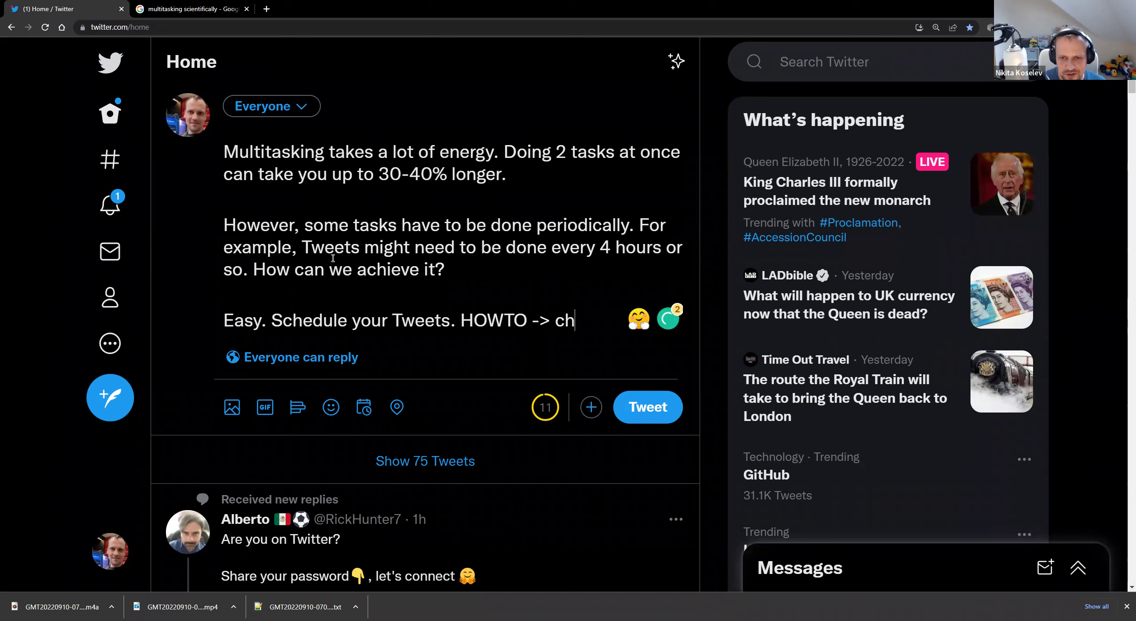
text(eck video.)
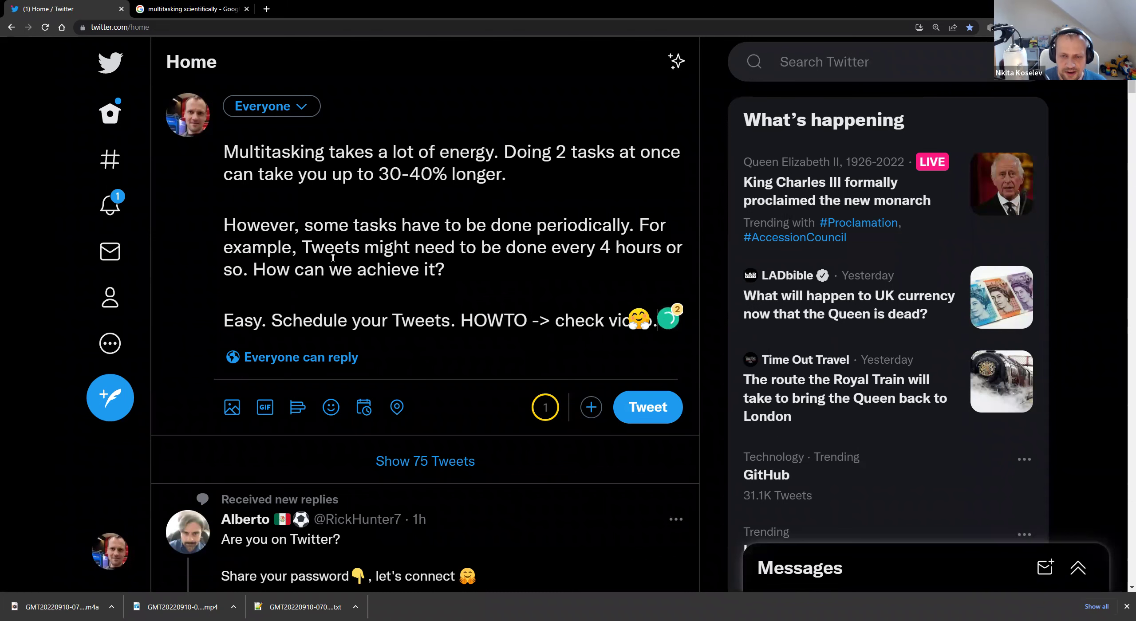
scroll(532, 310, down, 1)
scroll(444, 346, up, 1)
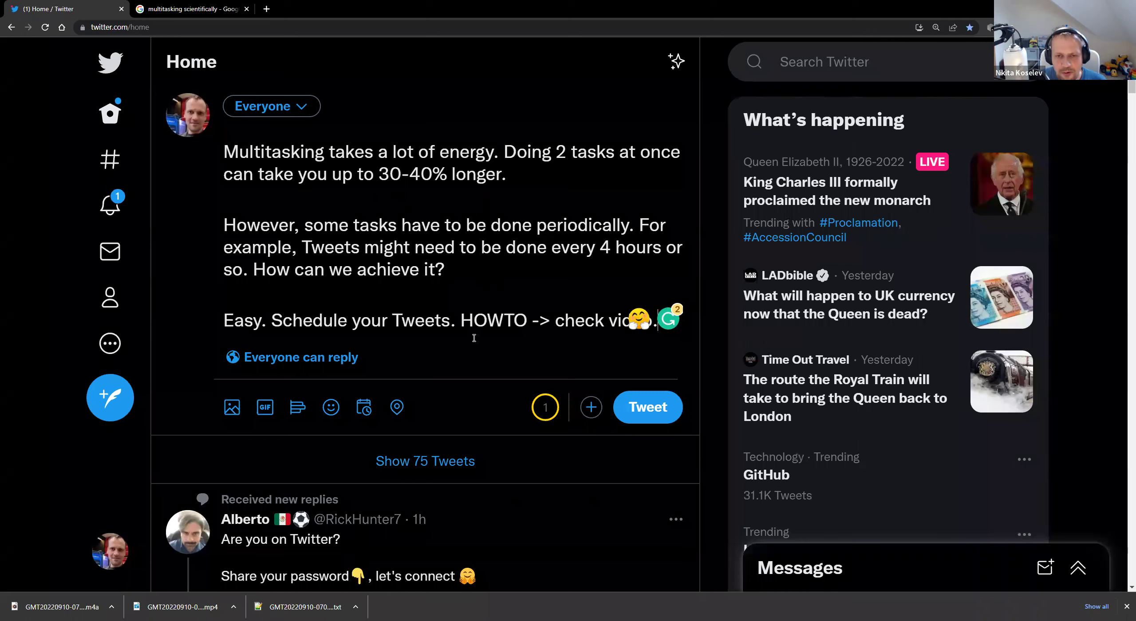
Copy the full tweet and open Twitter's Schedule dialog, proposing Thu, Sep 15, 2022 at 5:09 PM
key(ctrl+a)
key(ctrl+c)
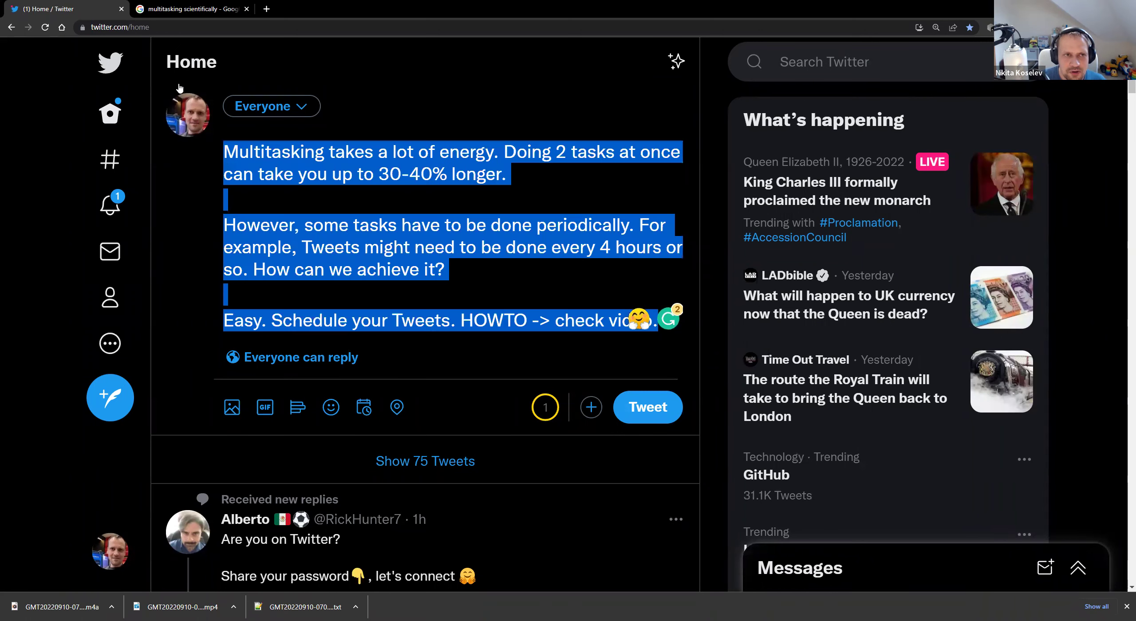
click(171, 9)
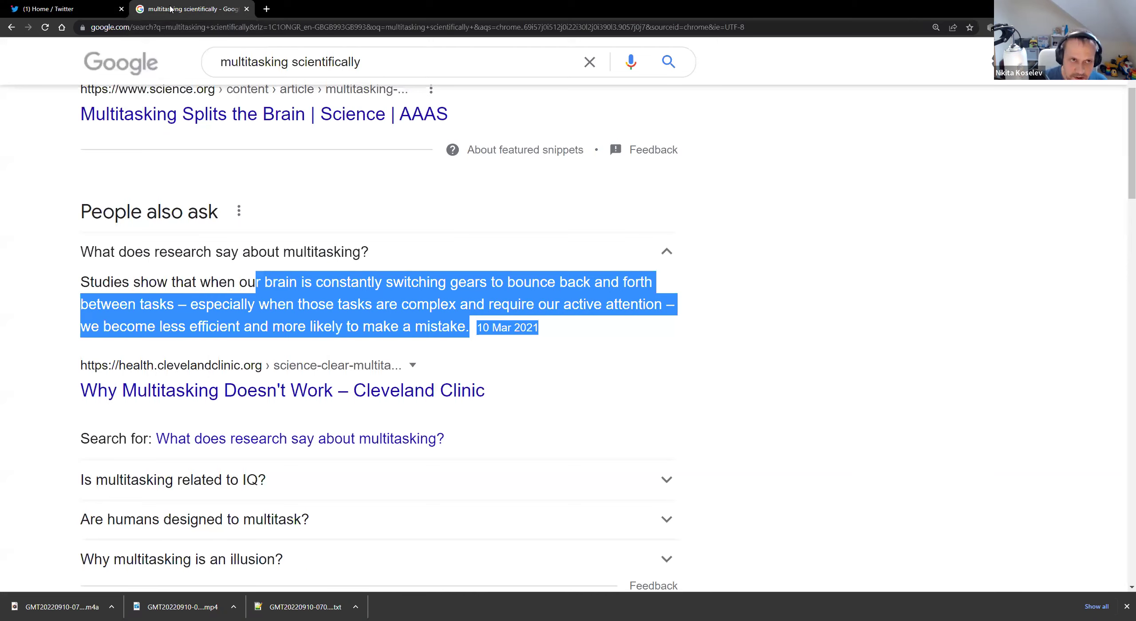
click(49, 9)
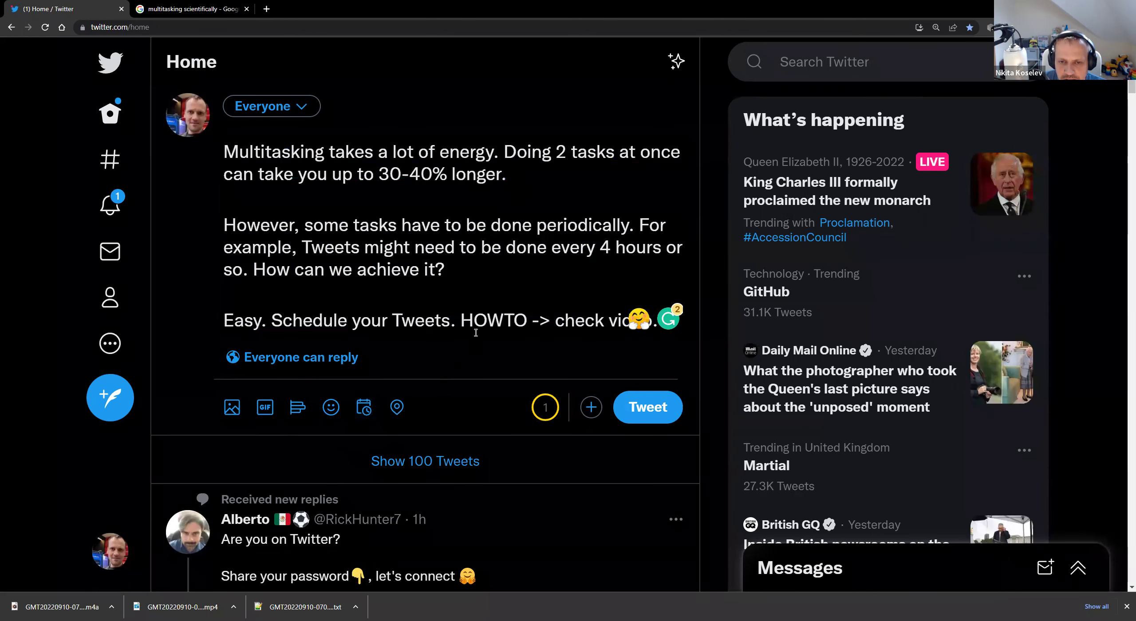
click(368, 410)
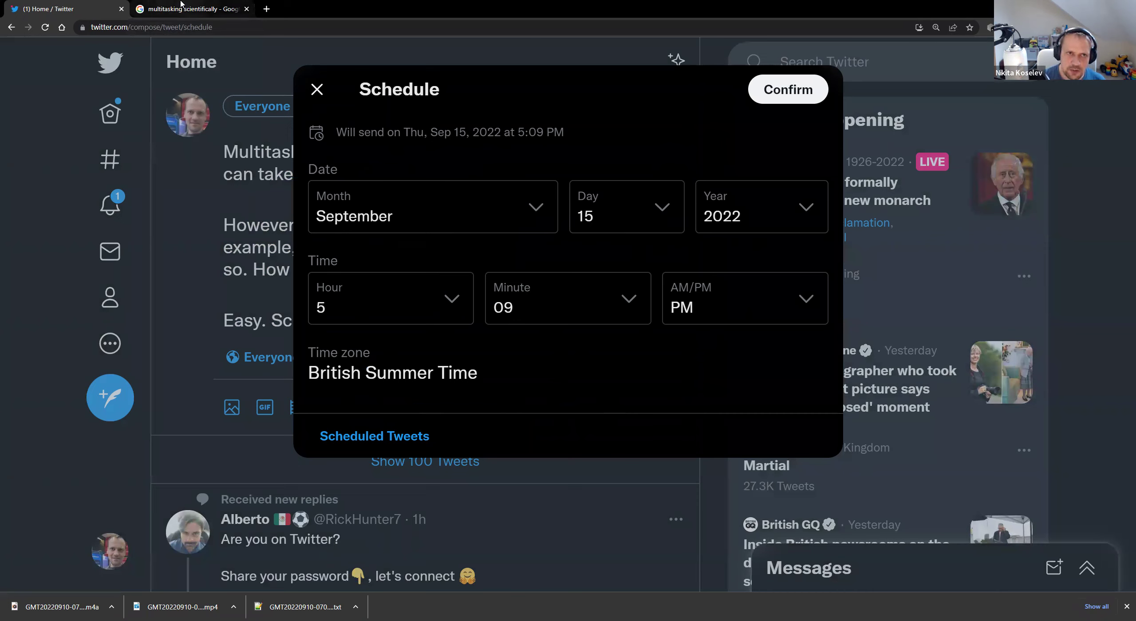
Load the Sociamonials dashboard from the address bar
click(181, 5)
key(ctrl+l)
text(soci)
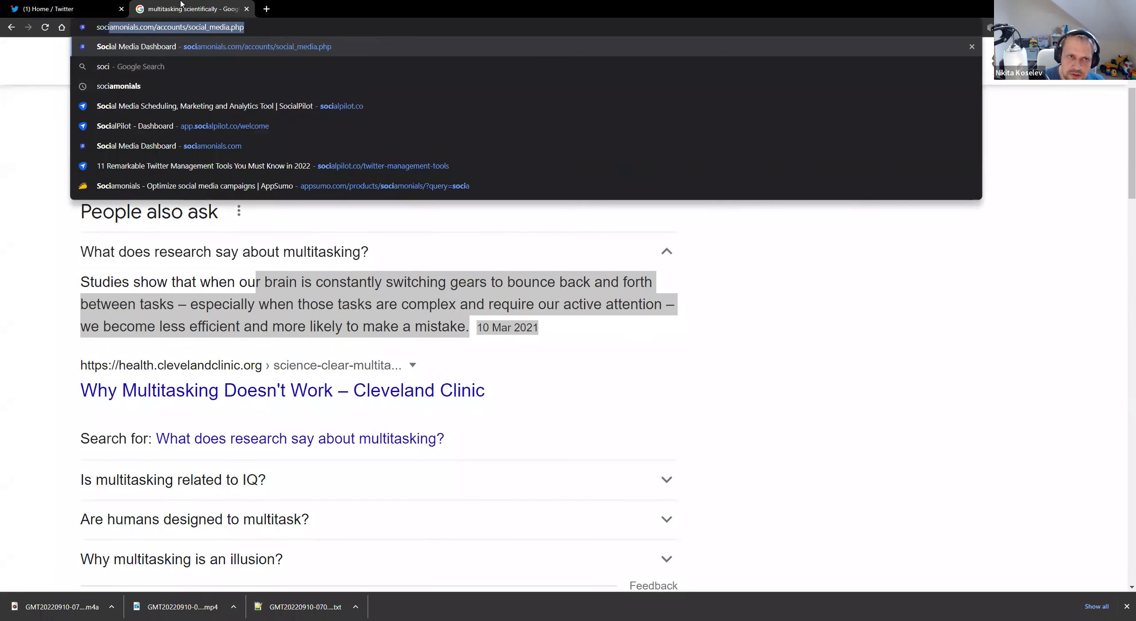
key(Return)
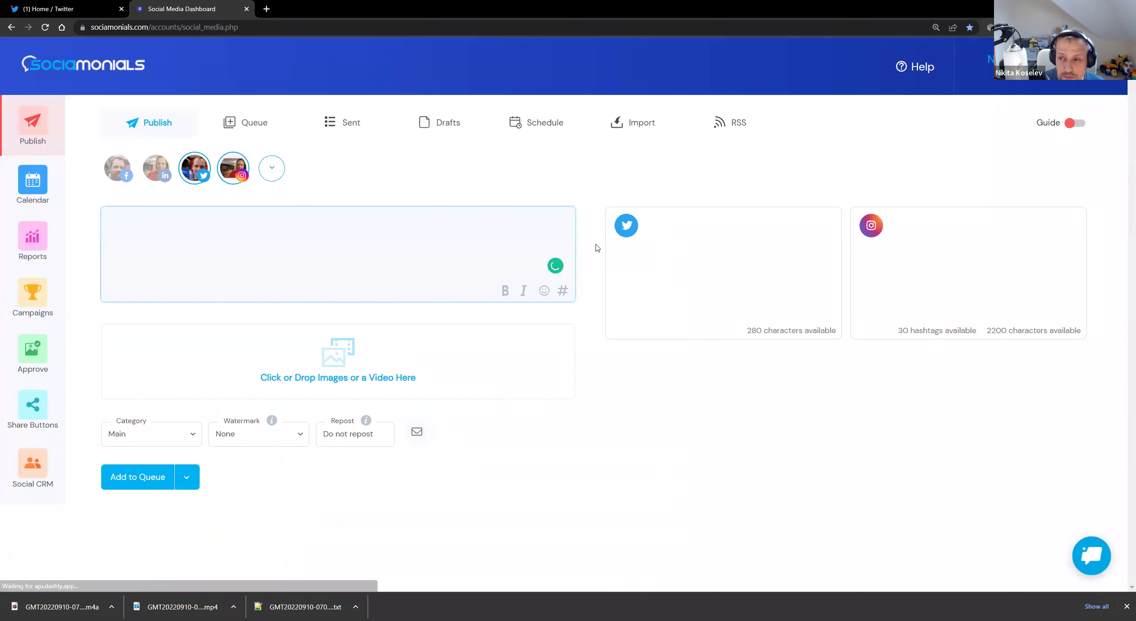
Add Facebook and LinkedIn as targets and paste the multitasking tweet into the post message
click(265, 248)
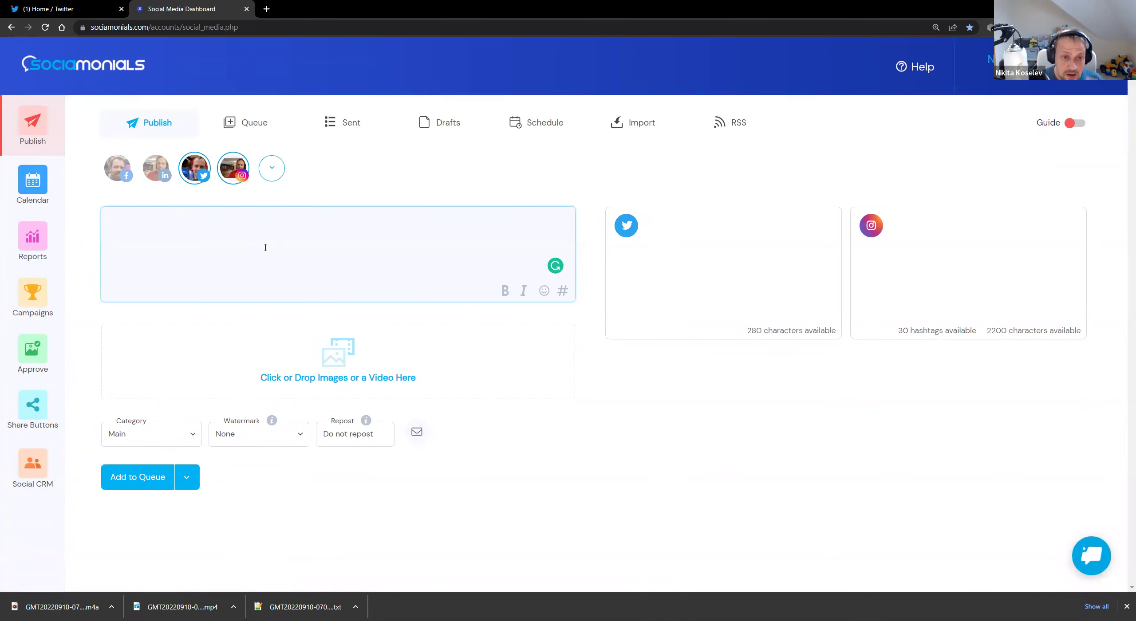
click(156, 167)
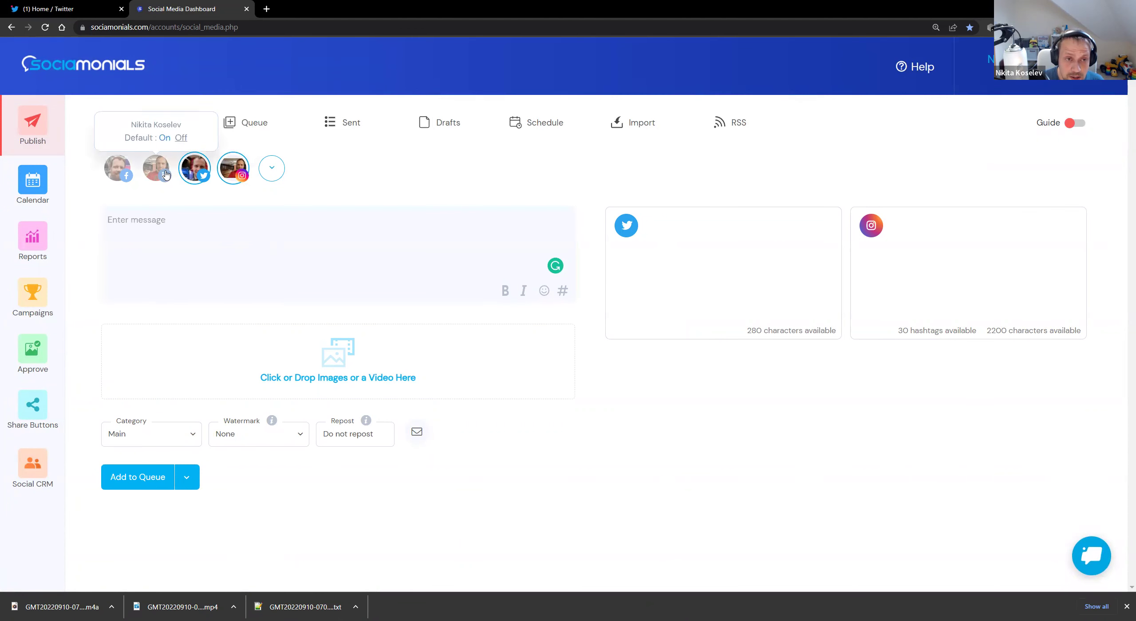
click(117, 167)
click(293, 266)
key(ctrl+v)
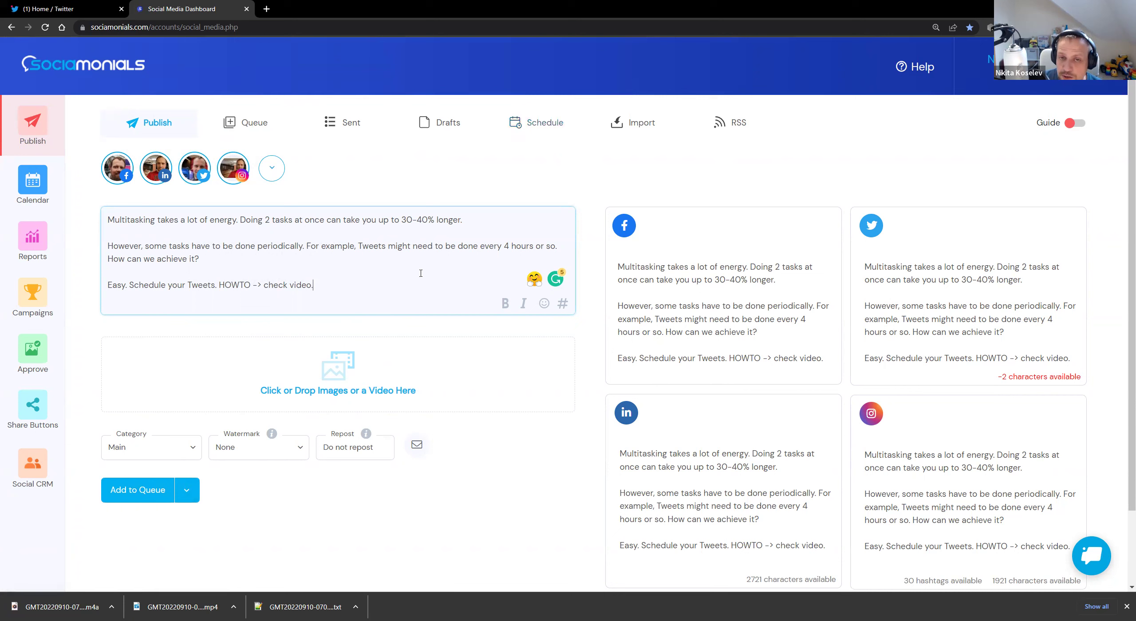
right_click(526, 118)
Open Sociamonials' Schedule in a new tab and review the week's queued slots, including Friday 09:00 and 13:00
click(558, 124)
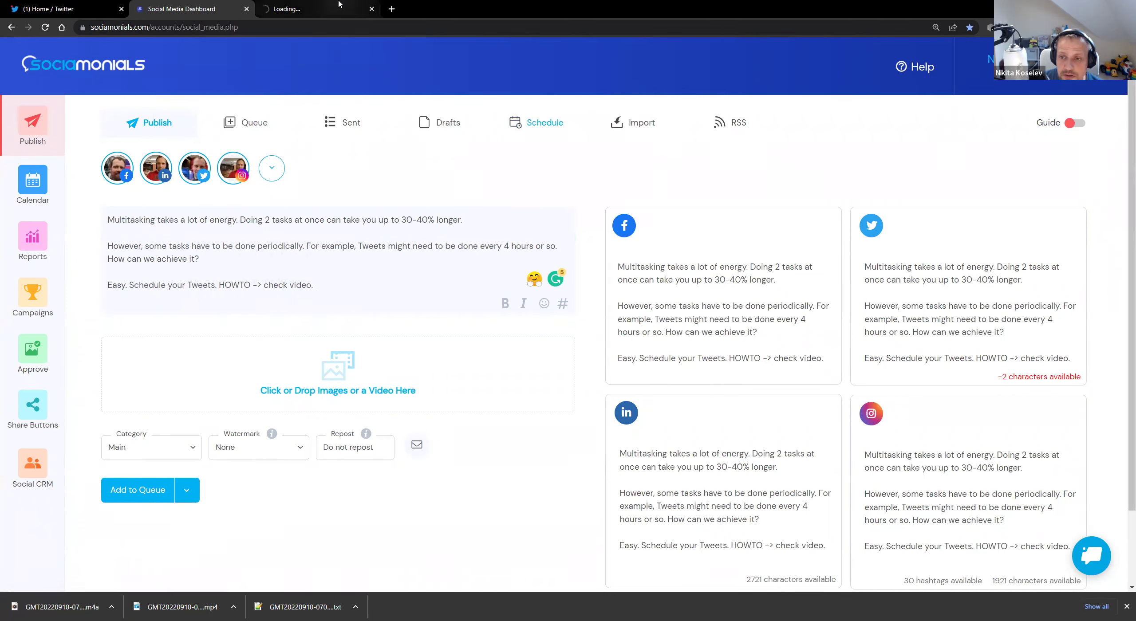
click(338, 4)
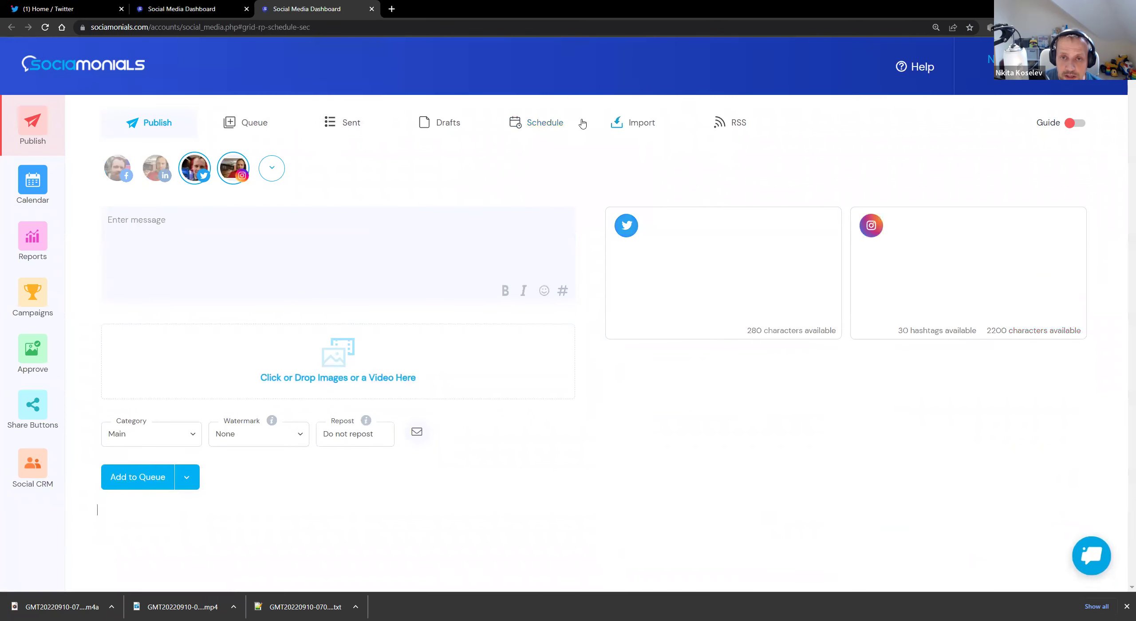
click(550, 132)
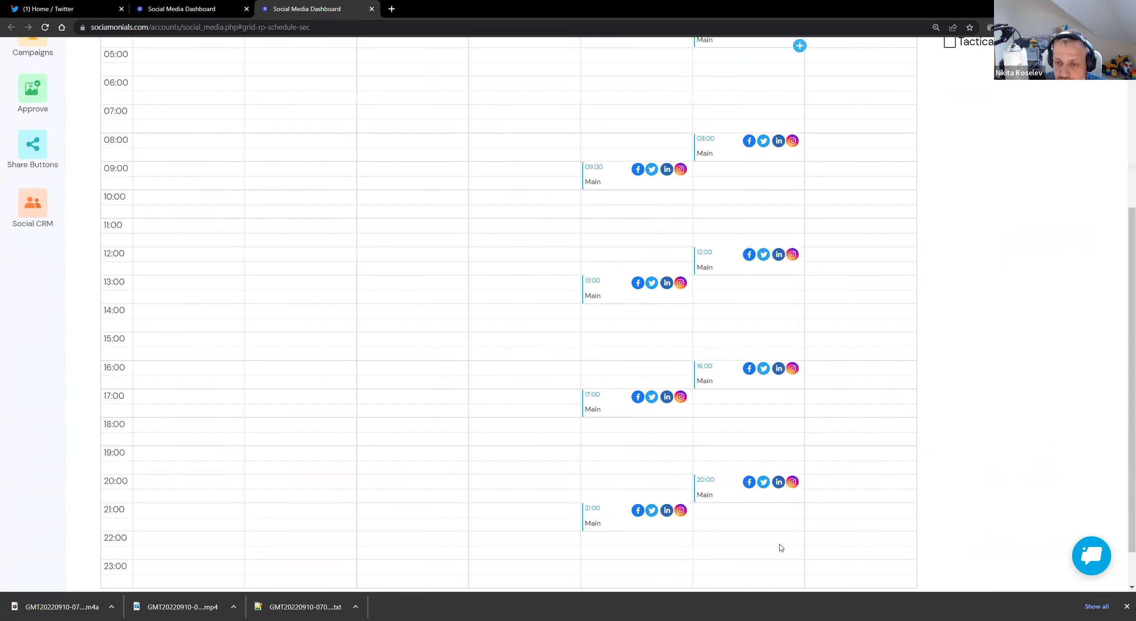
scroll(777, 443, down, 6)
scroll(764, 444, up, 4)
scroll(728, 319, up, 2)
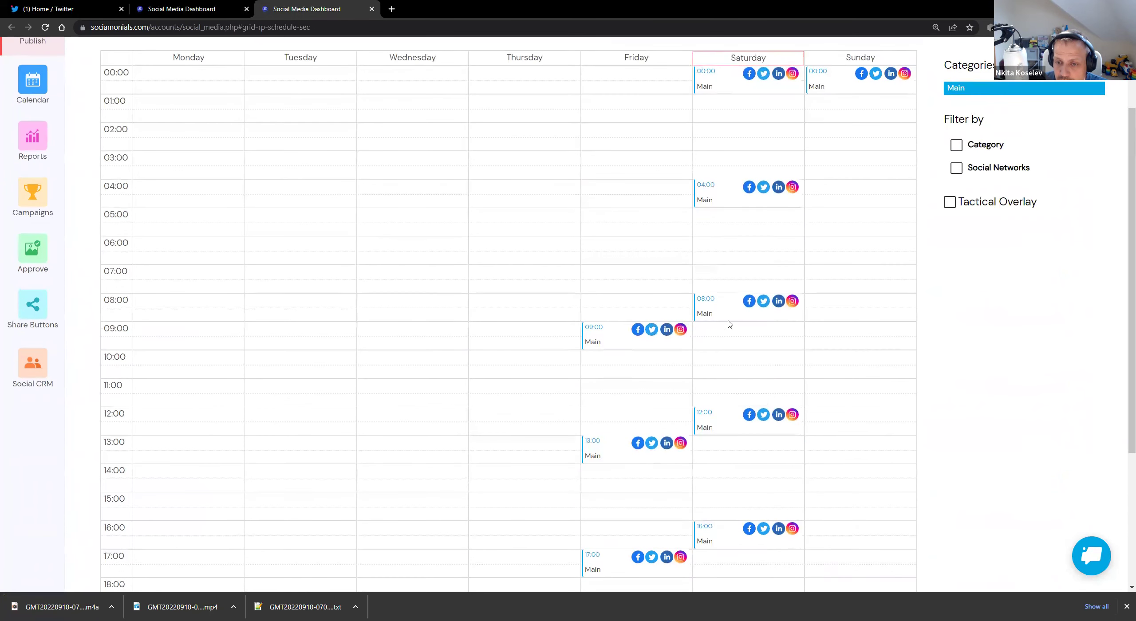
scroll(727, 320, up, 2)
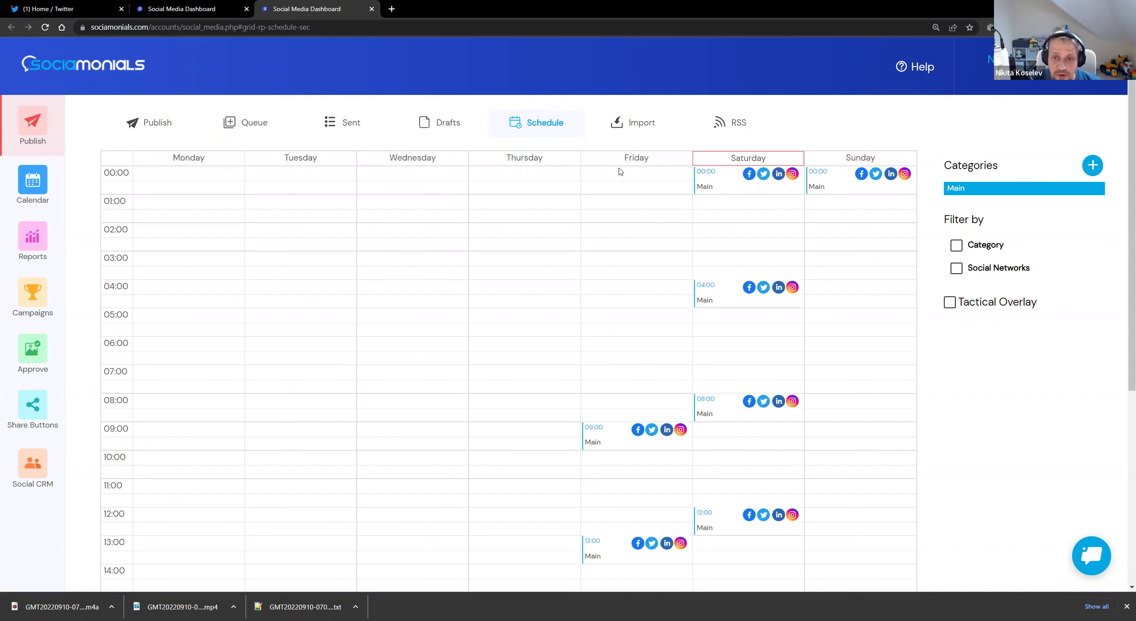
Reopen Twitter's Schedule dialog so it proposes Sep 15, 2022 at 5:11 PM, then return to Sociamonials
click(49, 9)
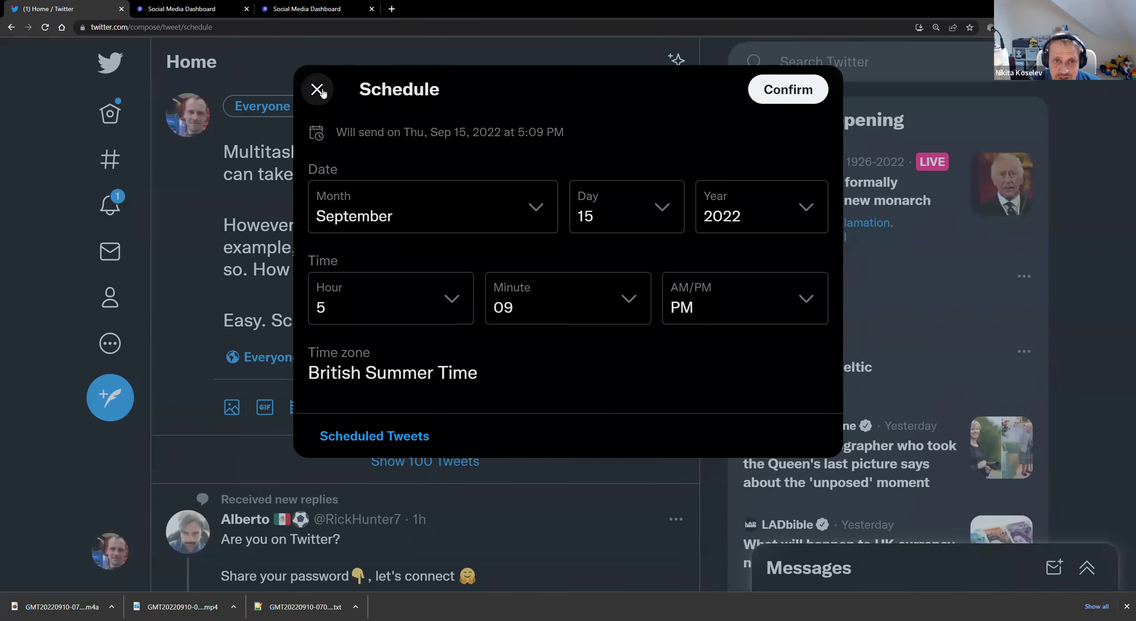
click(317, 90)
click(364, 408)
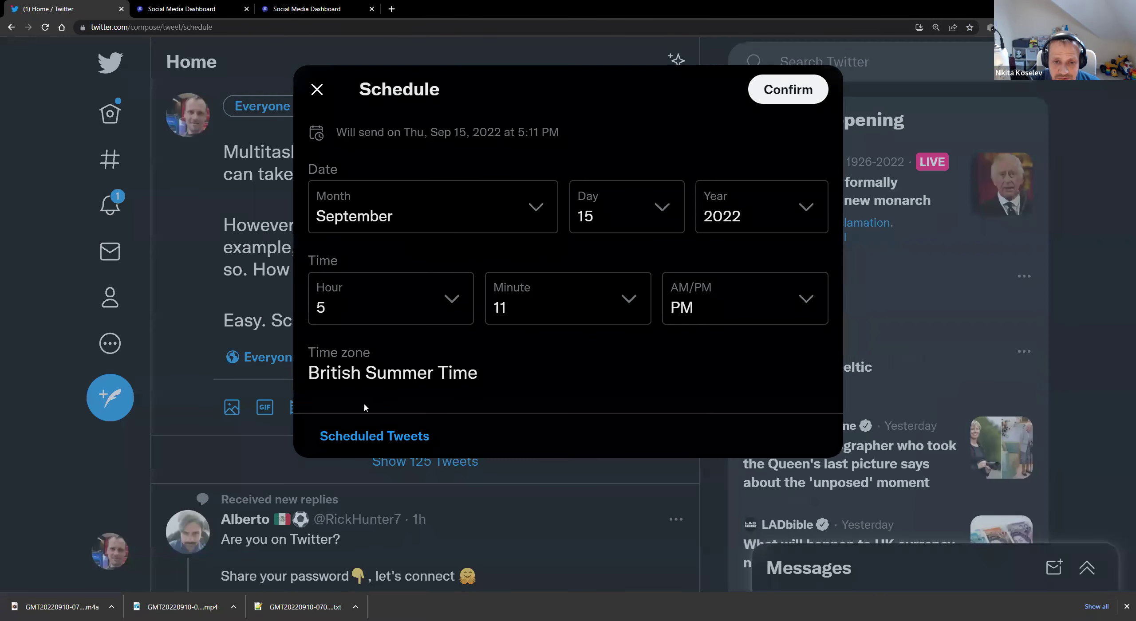
click(195, 4)
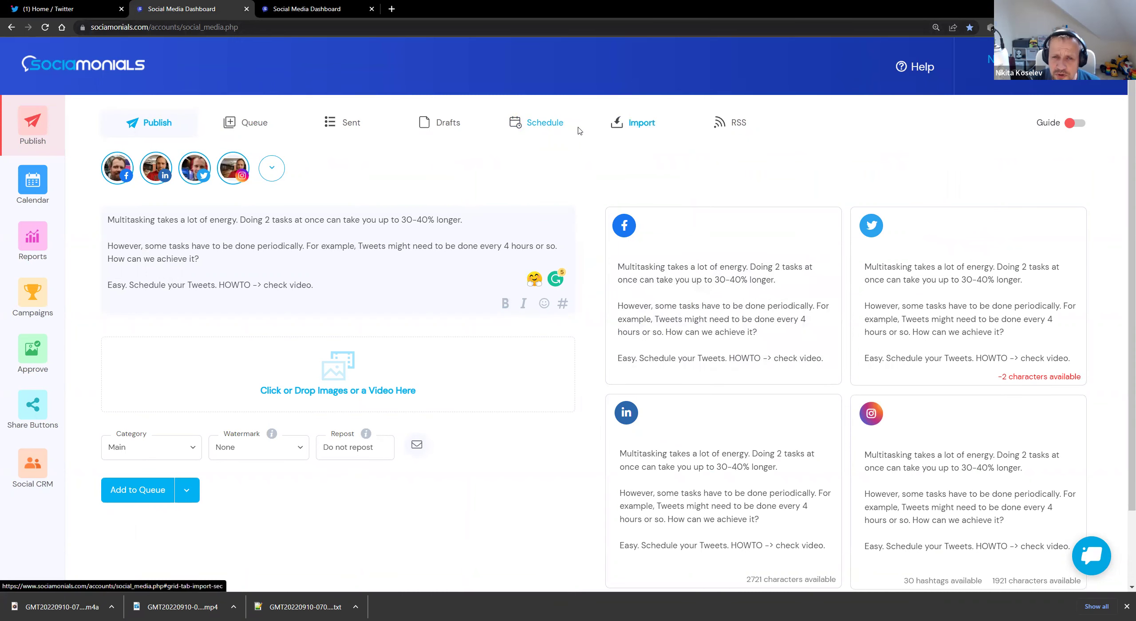
Load appsumo.com in a new tab, then return to the Sociamonials composer holding the post
key(ctrl+t)
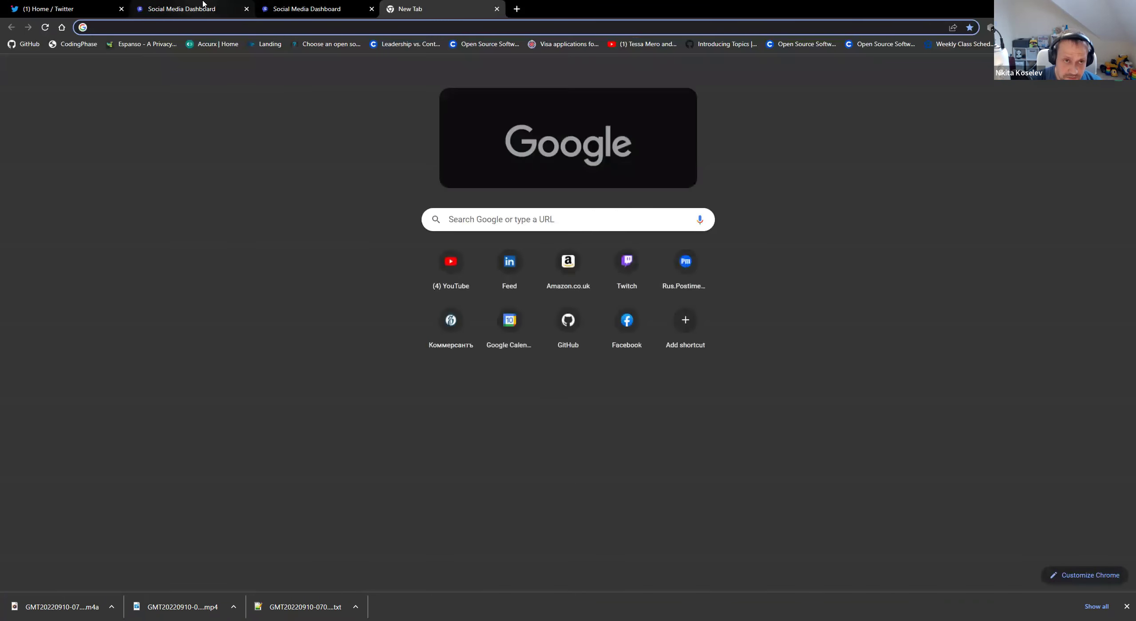
text(ap)
key(Return)
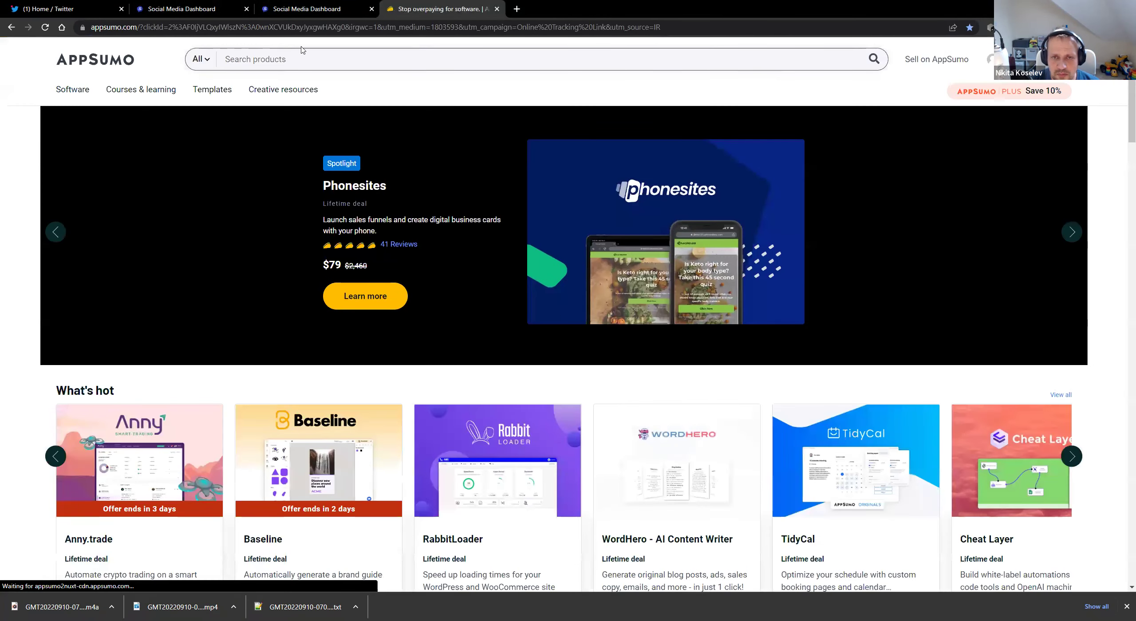
click(212, 5)
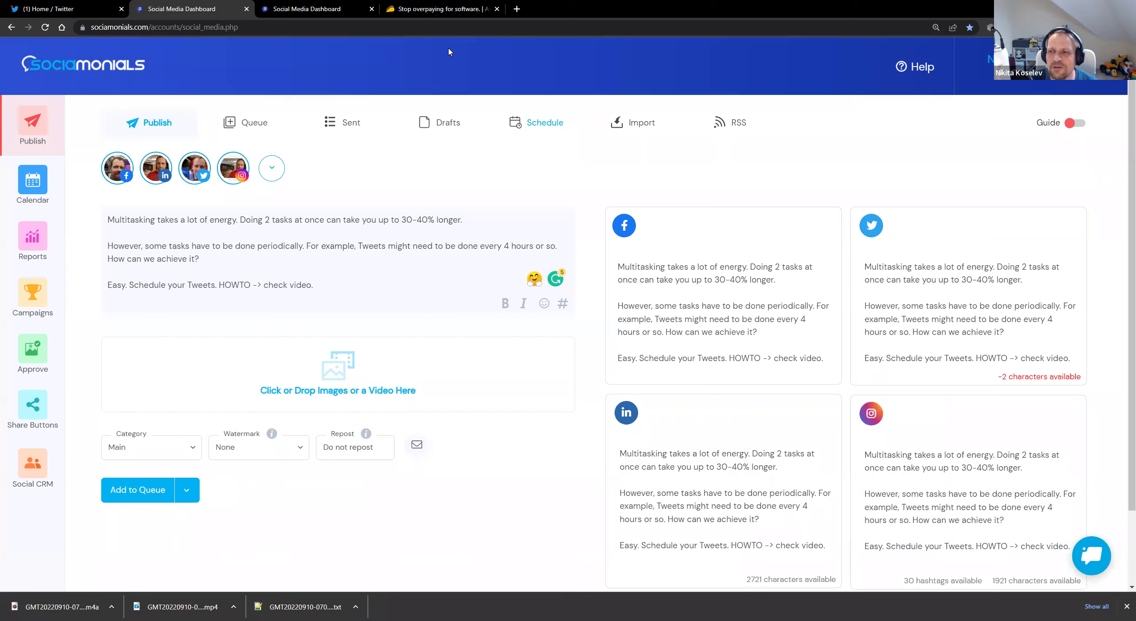